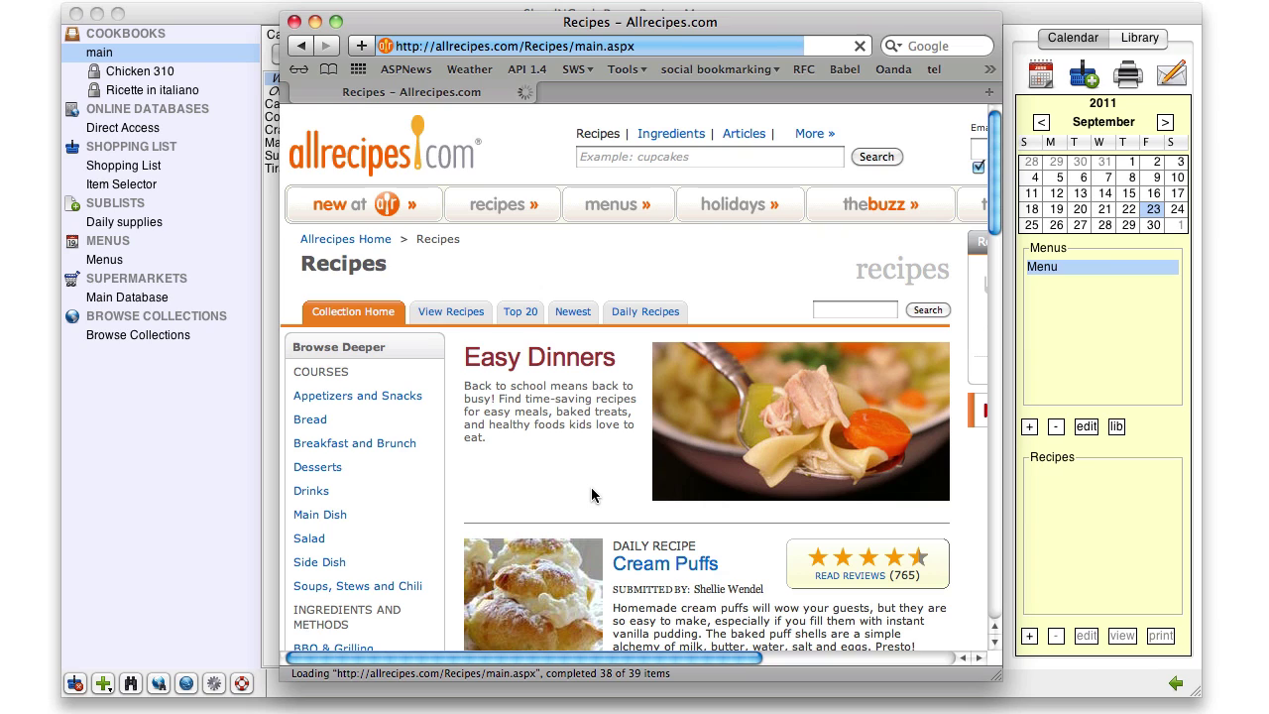
# Open the Simple Turkey Chili recipe from the Easy Dinners feature and copy its text from the title through the directions
pyautogui.click(586, 366)
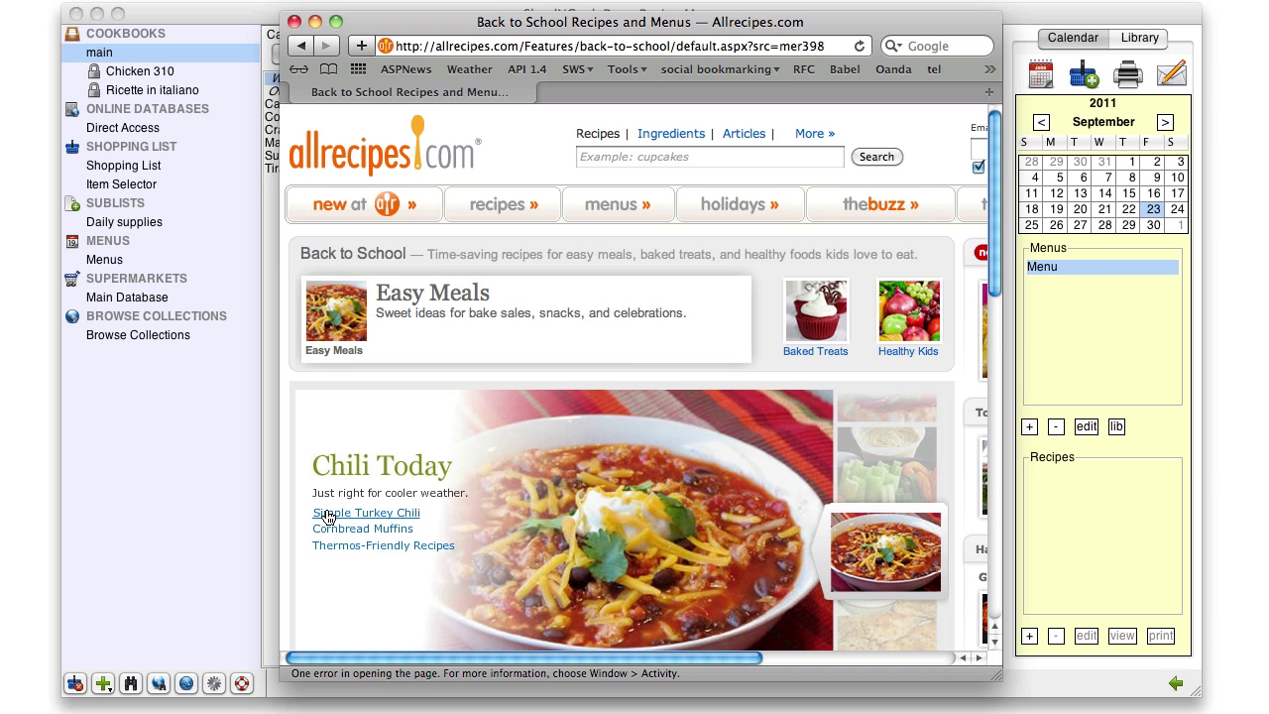
pyautogui.click(327, 513)
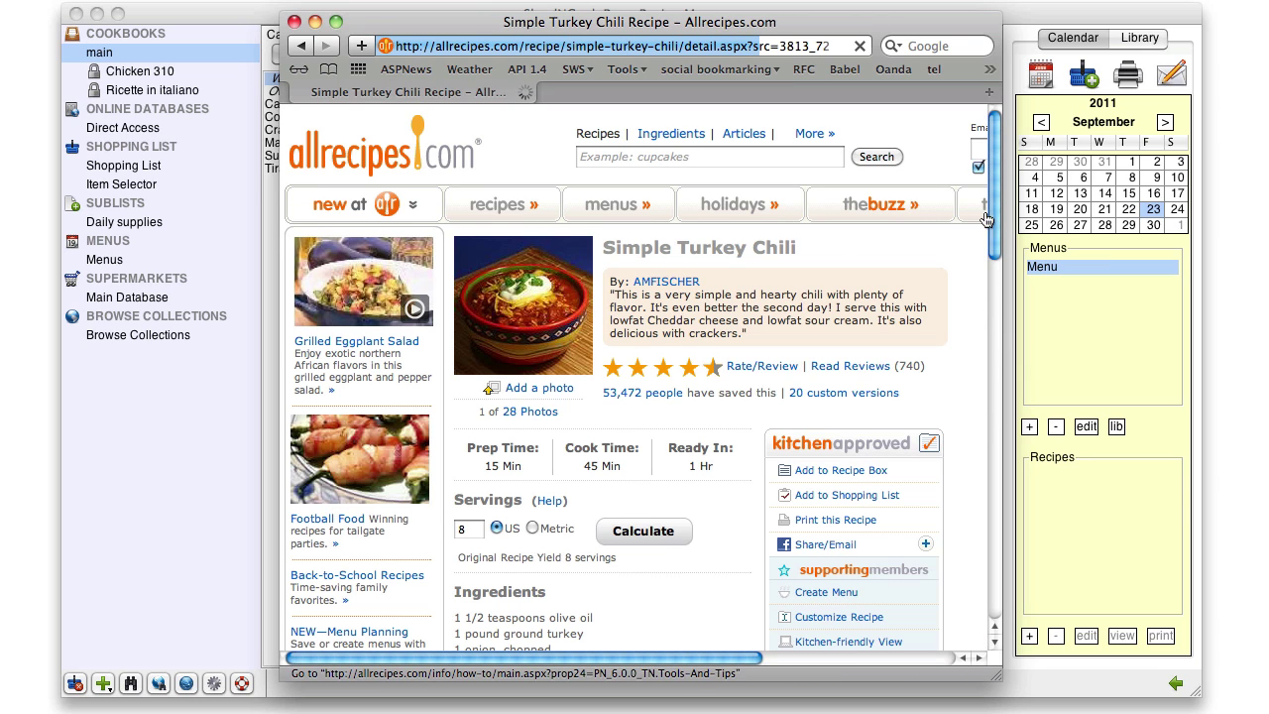
pyautogui.moveTo(991, 210); pyautogui.dragTo(1003, 336)
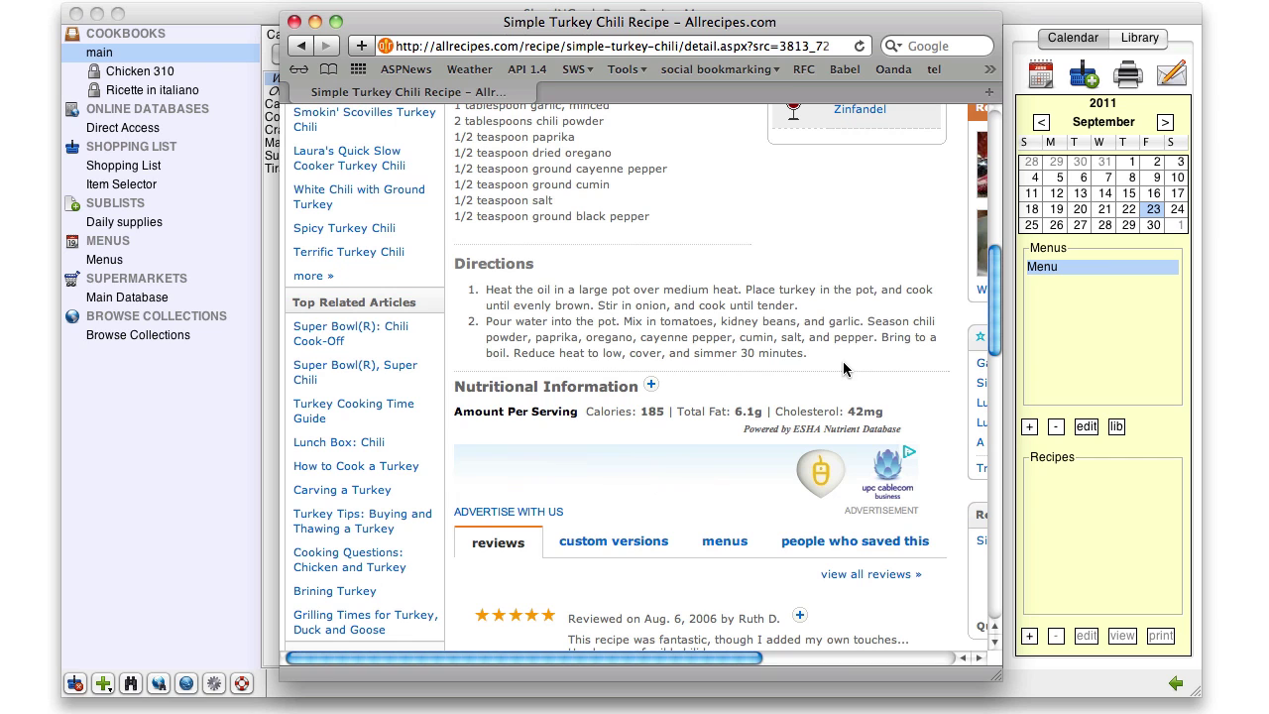
pyautogui.moveTo(842, 367); pyautogui.dragTo(602, 242)
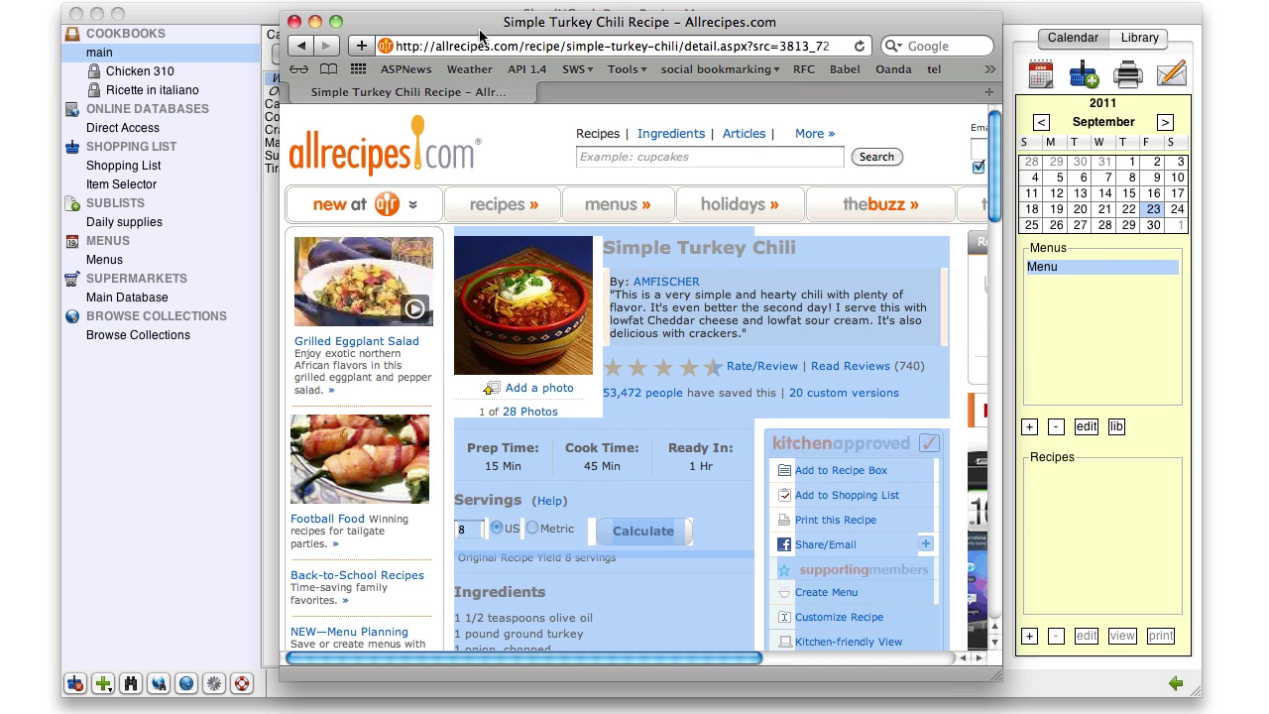
# Switch to Shop'NCook Pro and load the copied recipe text into the Import Editor
pyautogui.moveTo(470, 29); pyautogui.dragTo(716, 14)
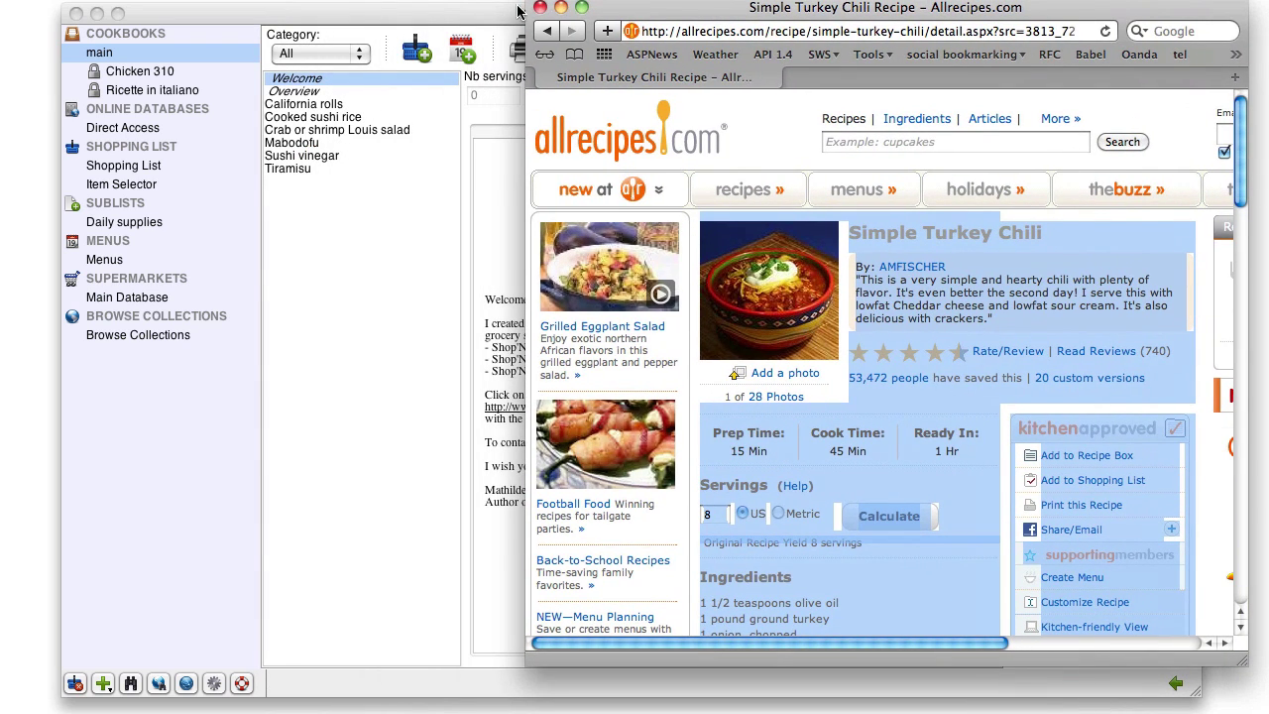
pyautogui.click(478, 18)
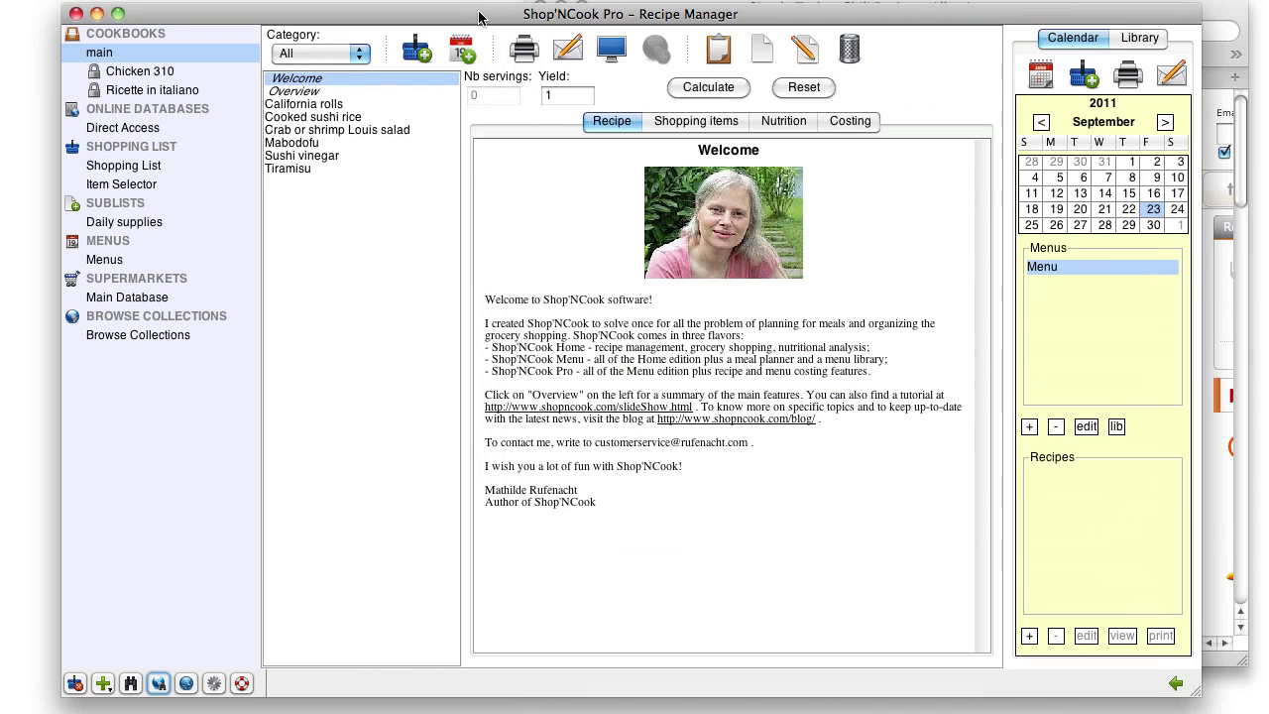
pyautogui.click(722, 55)
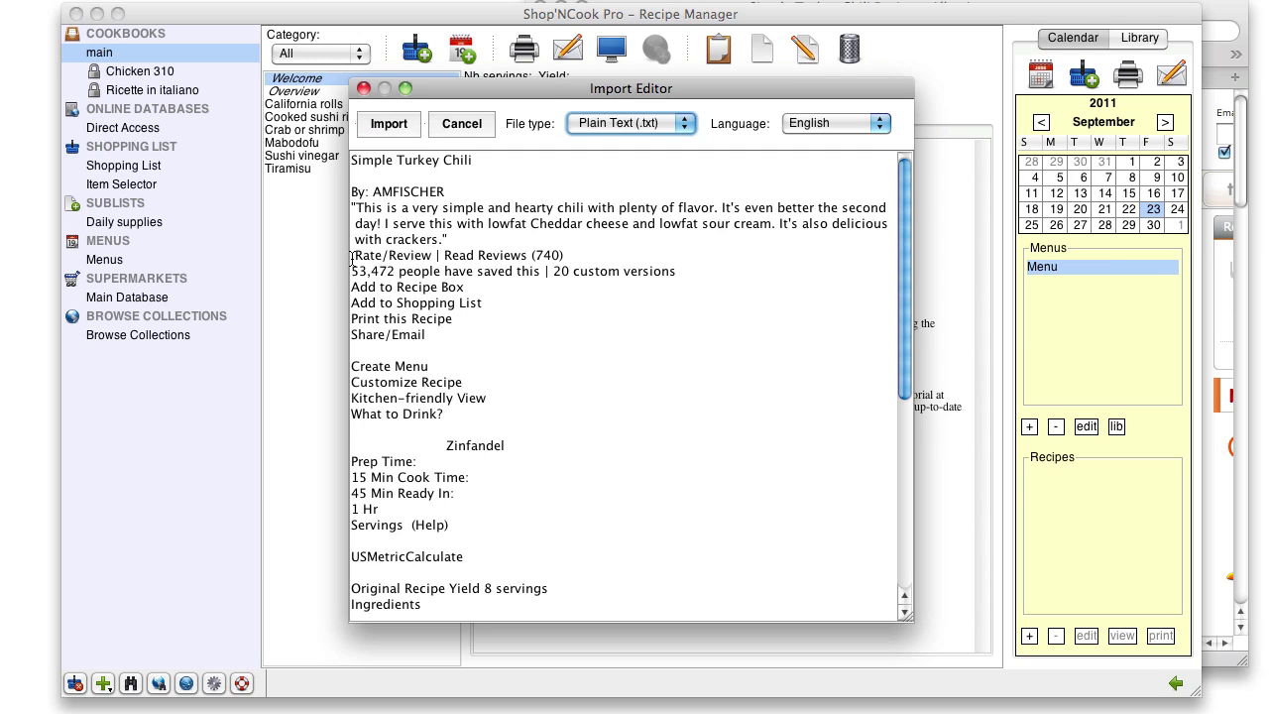
# Delete the web page leftovers from "Rate/Review" through "Zinfandel" and put "Prep Time: 15 Min" on its own line
pyautogui.moveTo(565, 256); pyautogui.dragTo(351, 467)
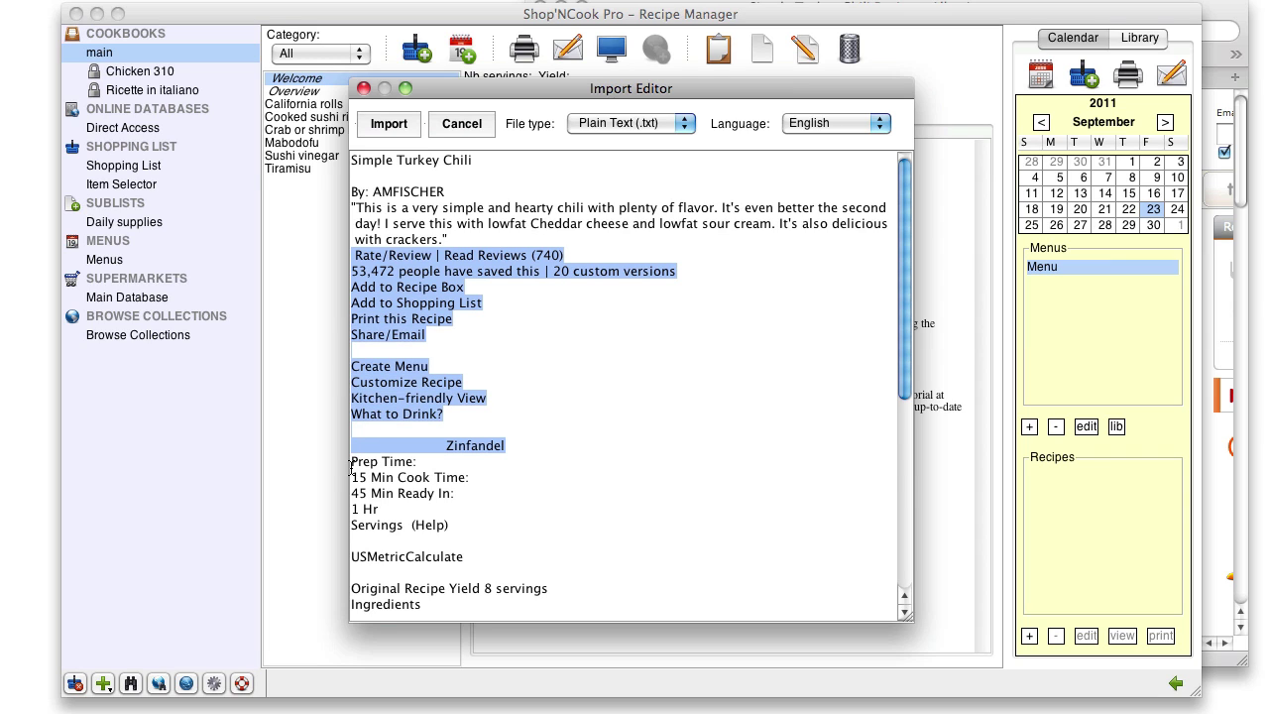
pyautogui.press('BackSpace')
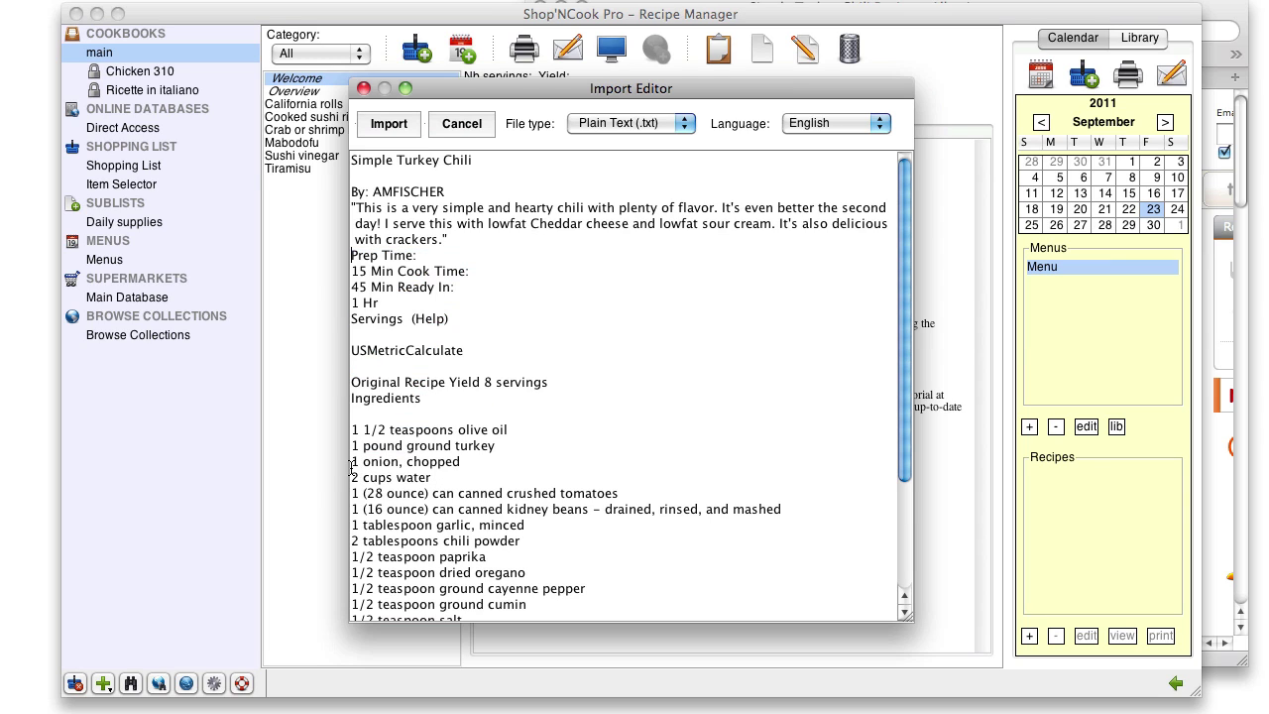
pyautogui.click(353, 272)
pyautogui.press('BackSpace')
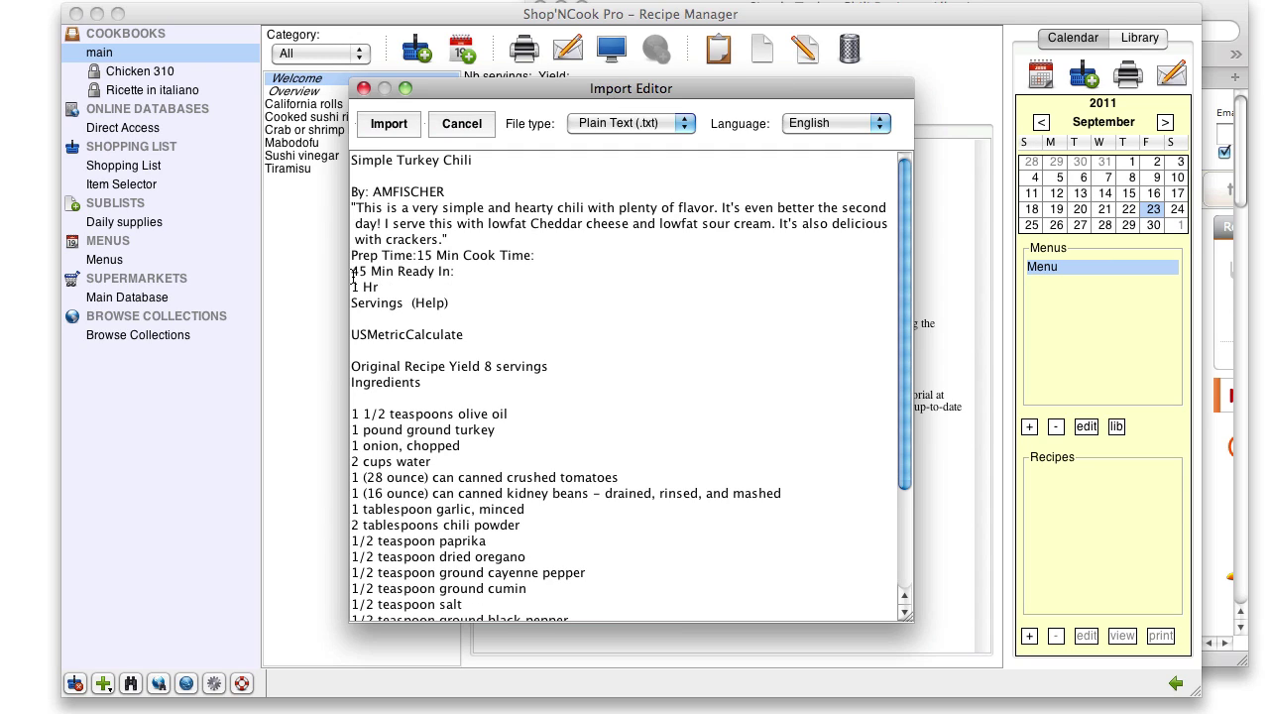
pyautogui.click(465, 255)
pyautogui.press('BackSpace')
pyautogui.press('Return')
# Rearrange the remaining time details so "Cook Time: 45 Min" and "Ready In: 1 Hr" each occupy one line
pyautogui.click(353, 286)
pyautogui.press('BackSpace')
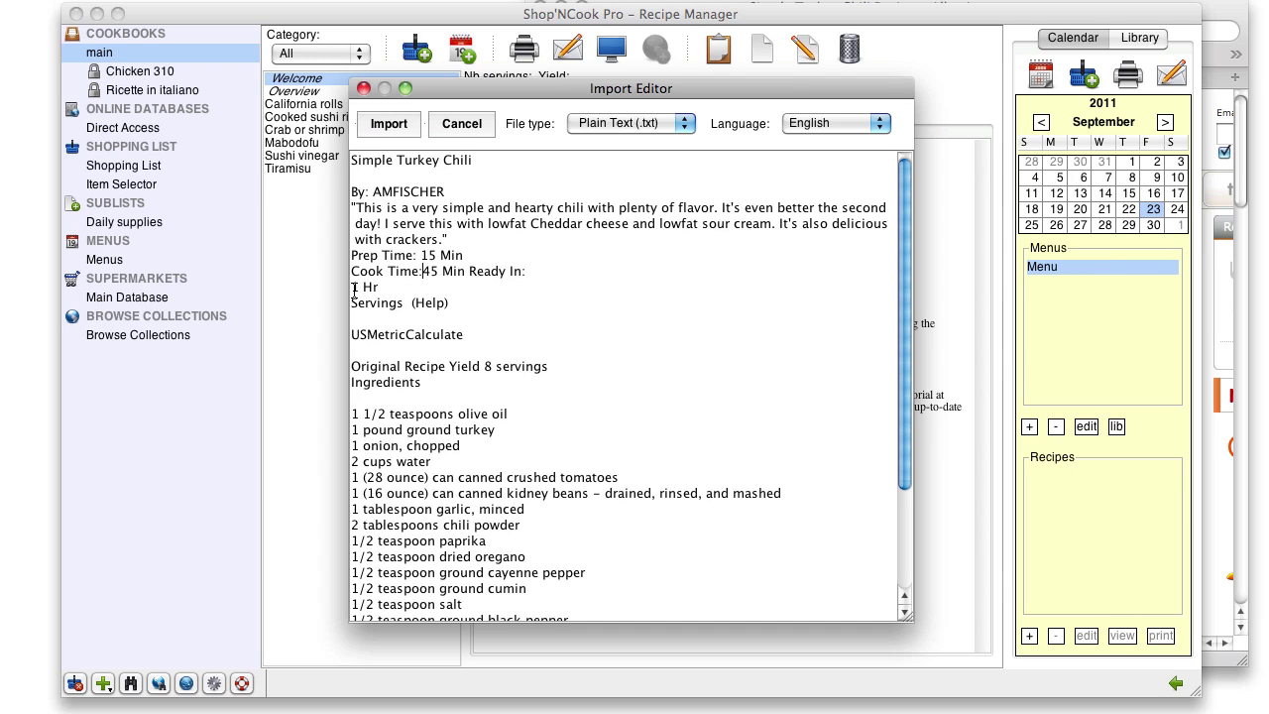
pyautogui.click(473, 272)
pyautogui.press('Return')
pyautogui.click(353, 302)
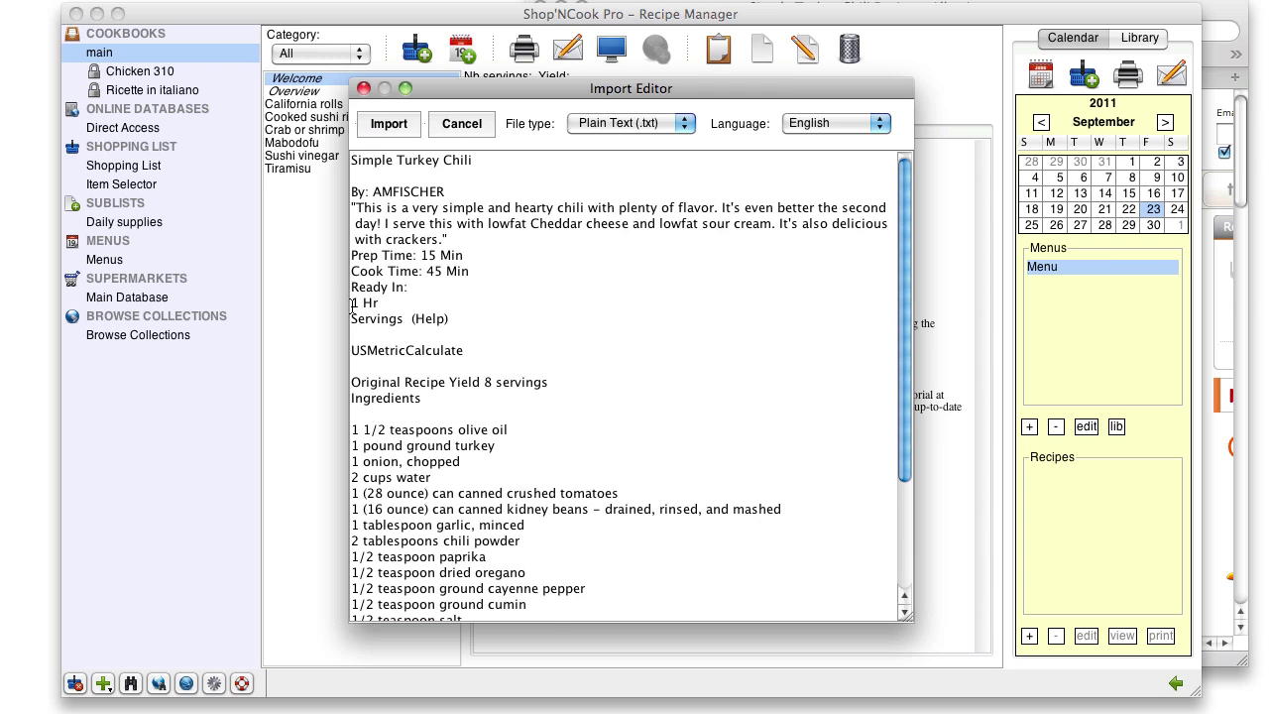
pyautogui.press('BackSpace')
# Delete the leftover text before "Yield 8 servings" and import the recipe into the main cookbook with the additional category Import
pyautogui.moveTo(353, 307); pyautogui.dragTo(448, 366)
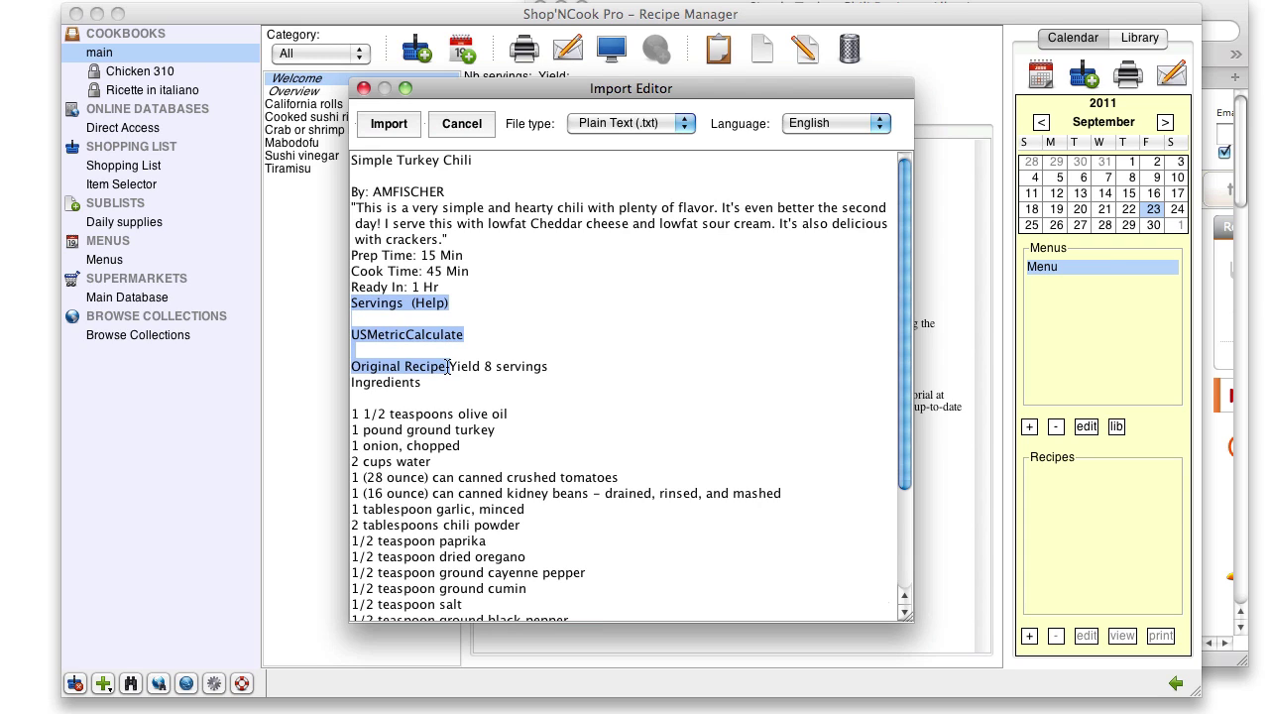
pyautogui.press('BackSpace')
pyautogui.scroll(-2, 446, 368)
pyautogui.scroll(2, 446, 369)
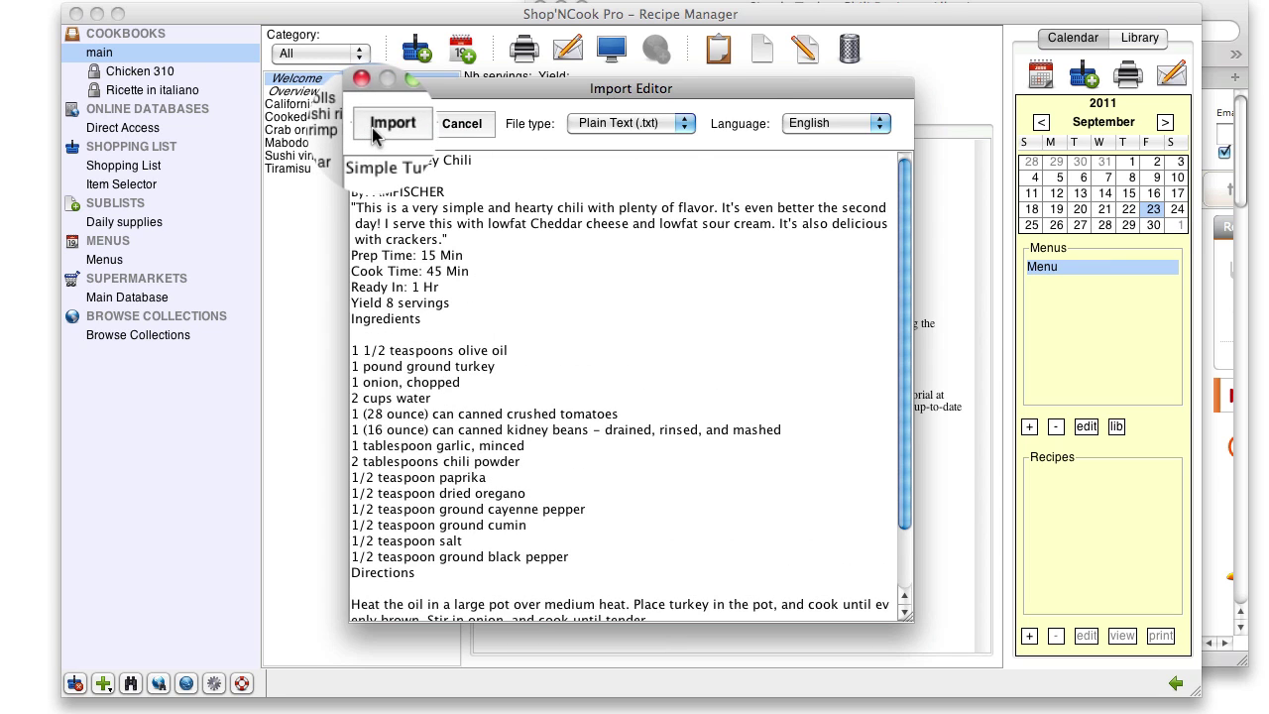
pyautogui.click(392, 123)
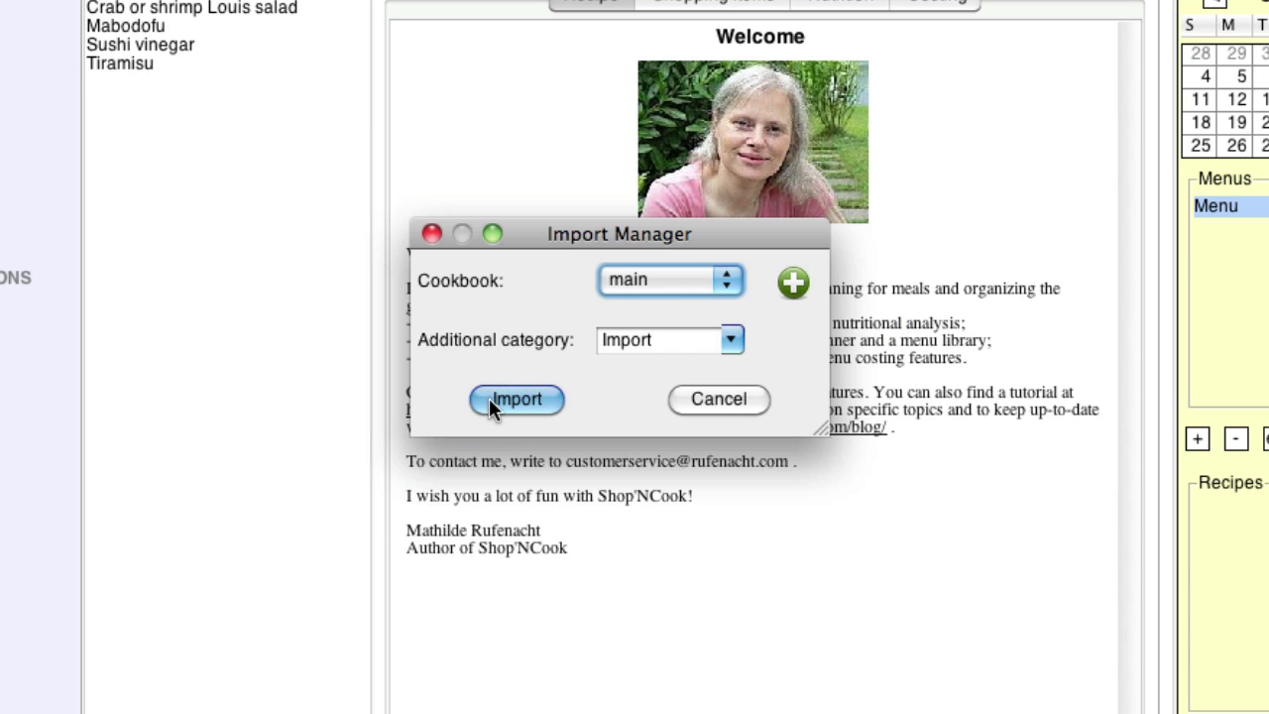
pyautogui.click(515, 398)
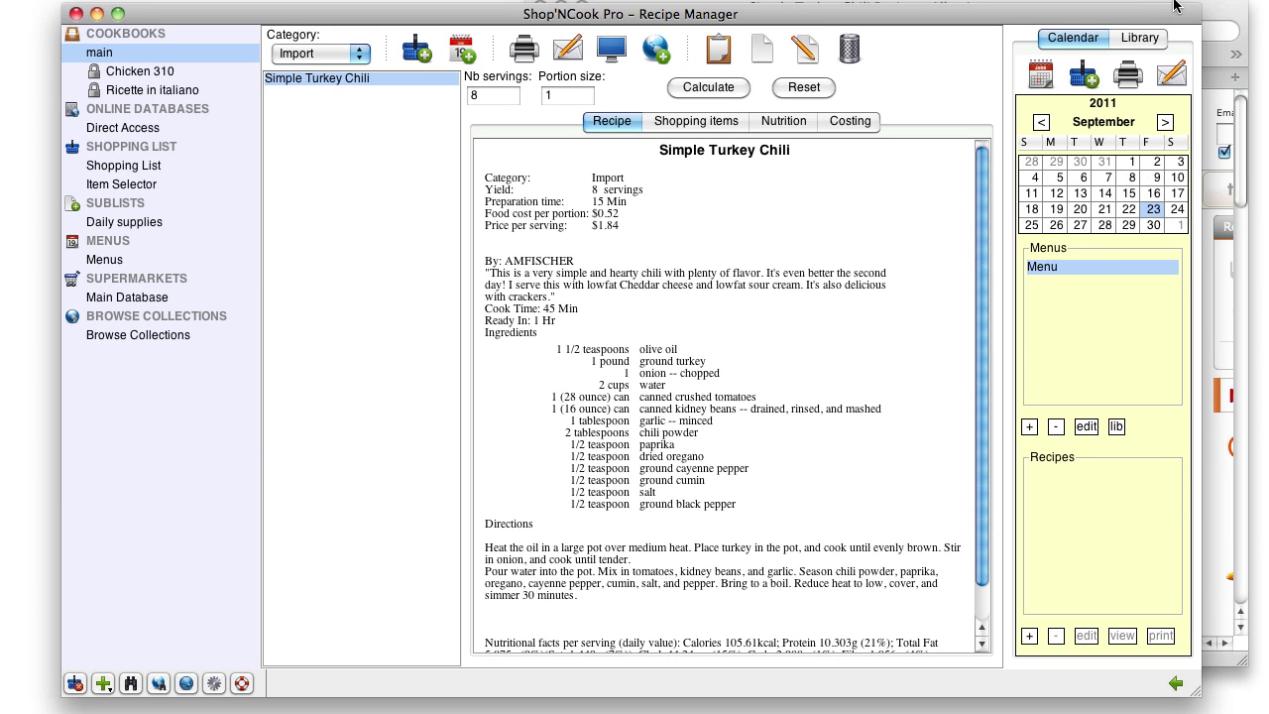
# Add the chili photo from the Allrecipes page to the imported Simple Turkey Chili recipe and return to Shop'NCook Pro
pyautogui.click(1208, 7)
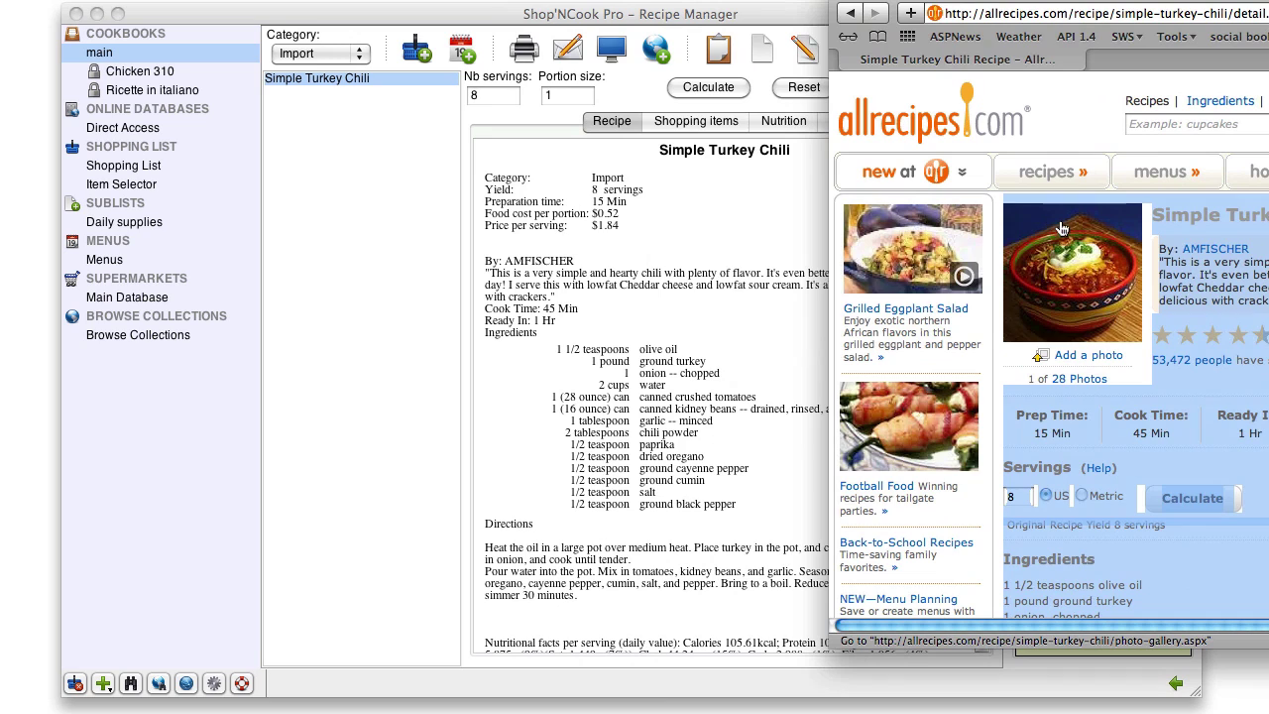
pyautogui.moveTo(1061, 224); pyautogui.dragTo(730, 217)
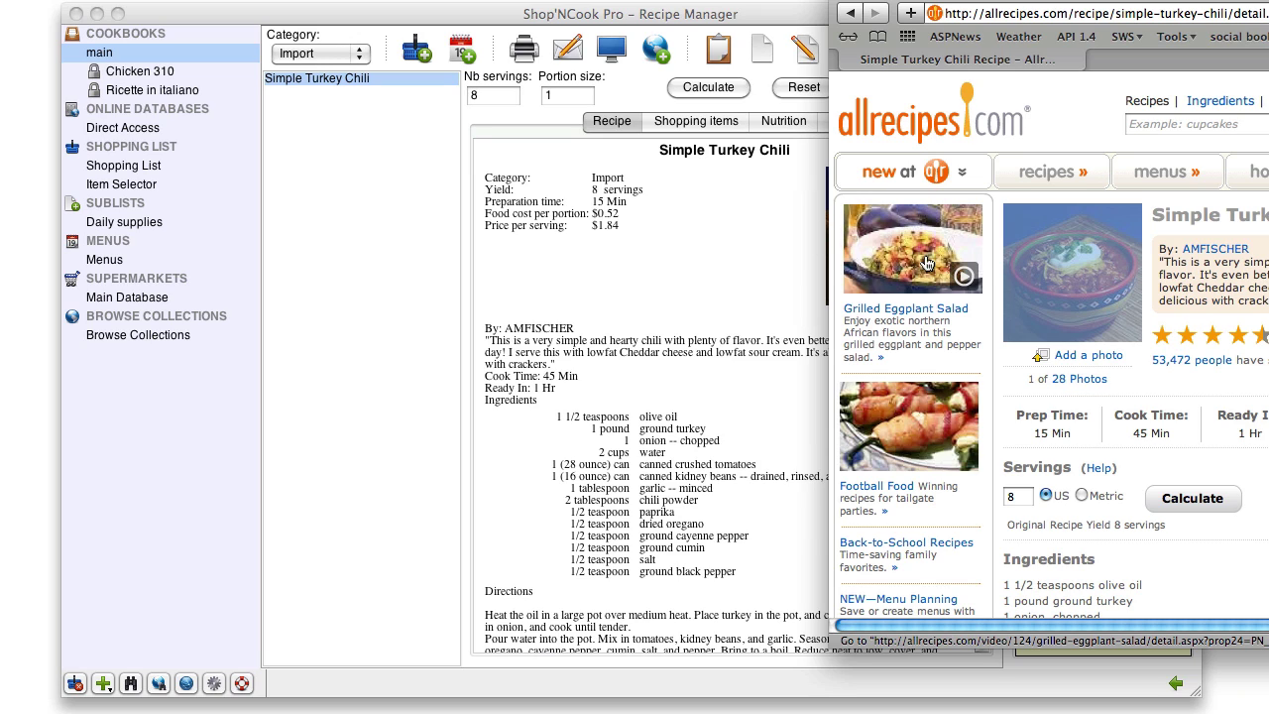
pyautogui.click(742, 262)
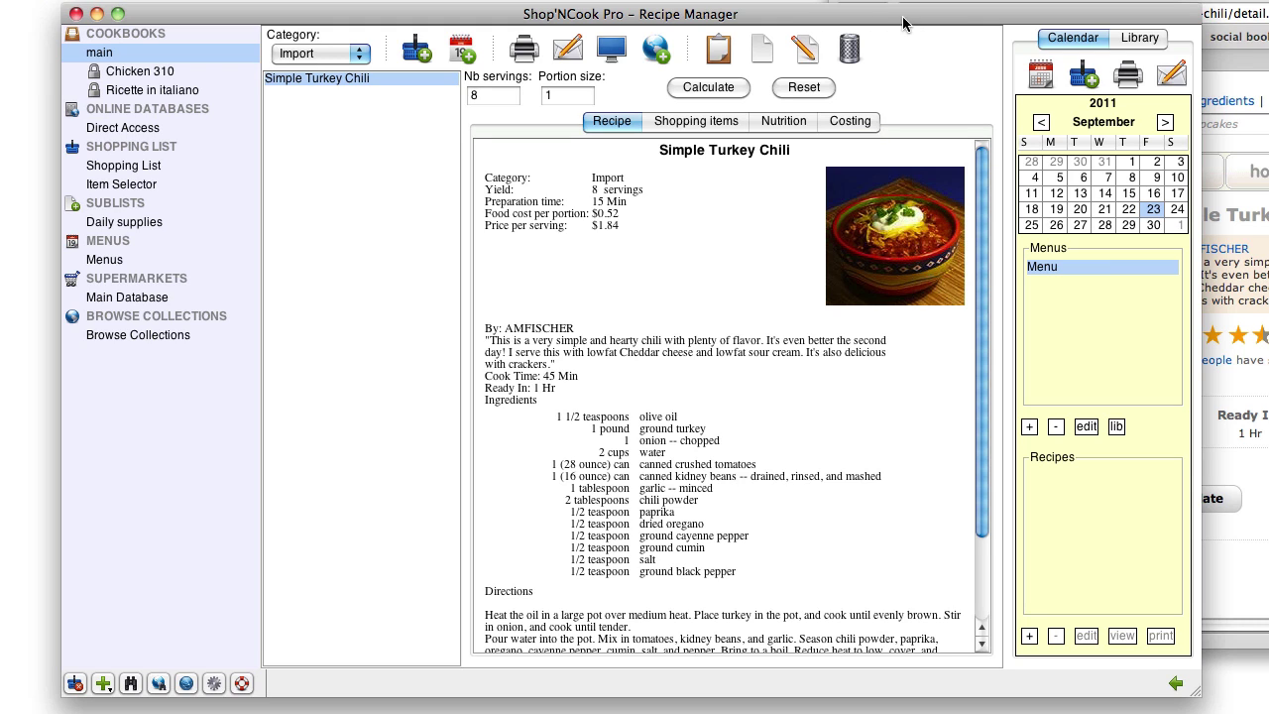
# Link the shopping item "canned crushed tomatoes" to "tomatoes canned" under Canned food and add the link to the dictionary
pyautogui.click(681, 123)
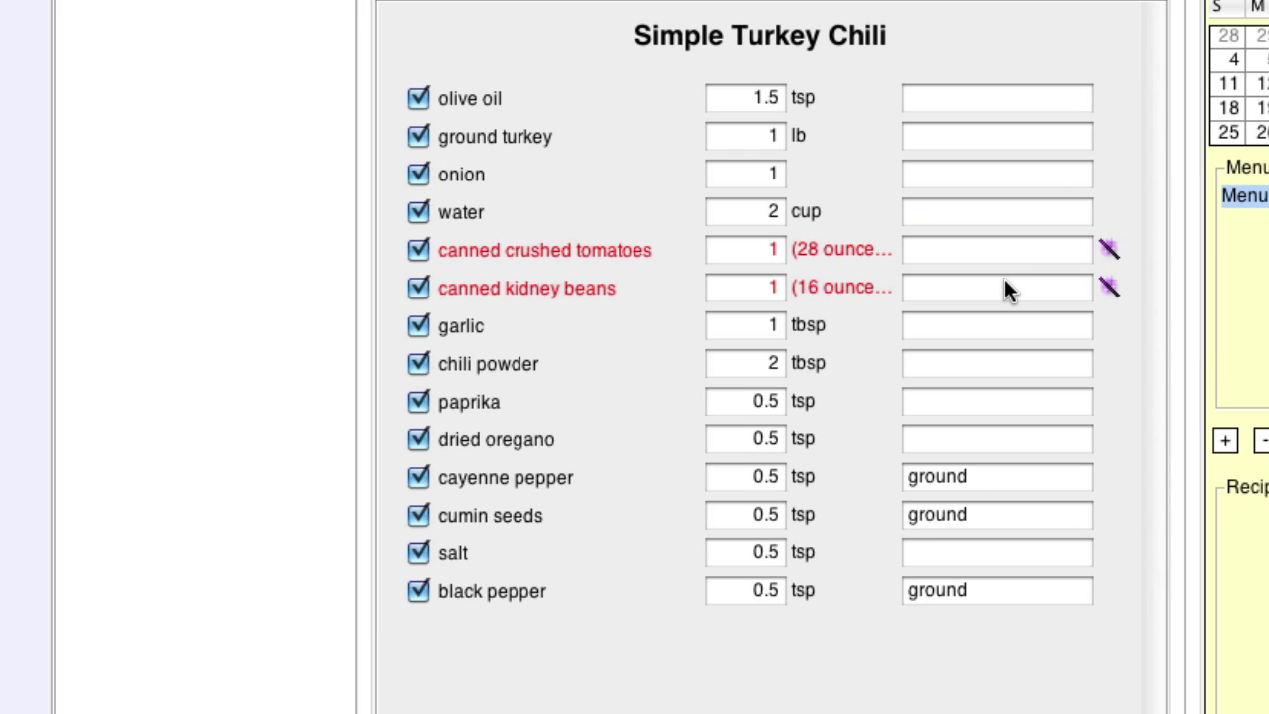
pyautogui.click(1108, 250)
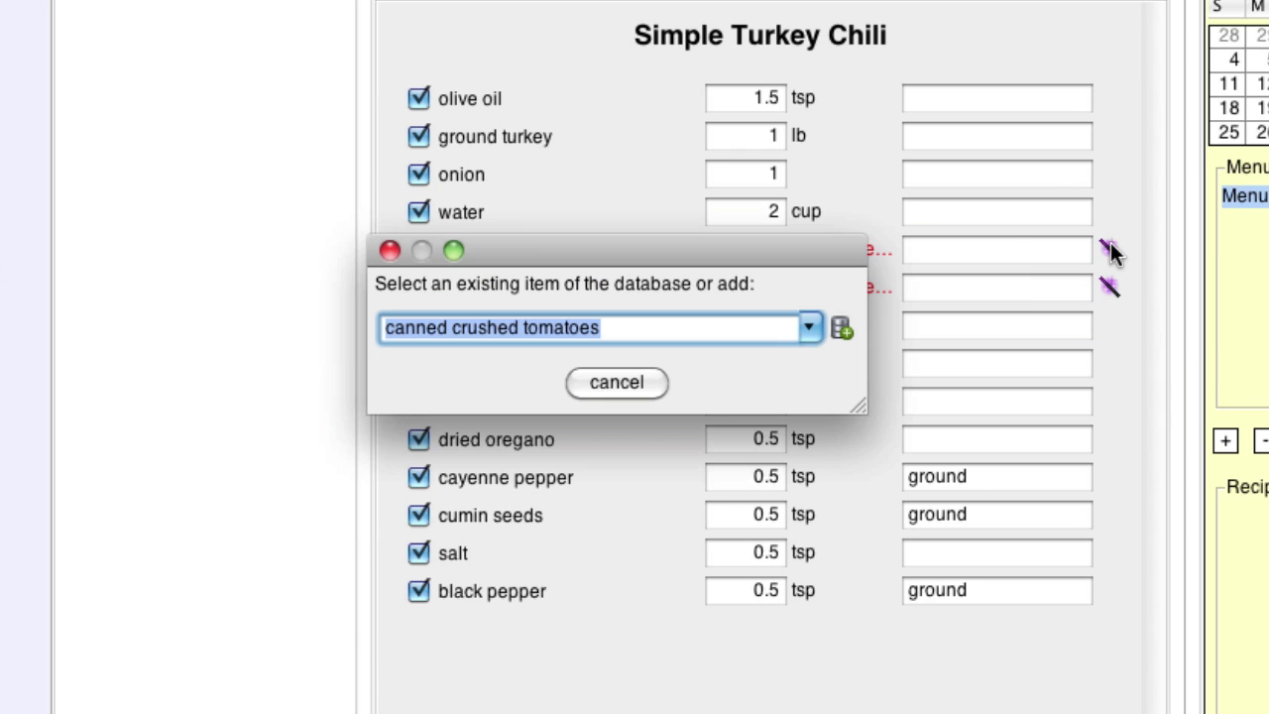
pyautogui.click(808, 330)
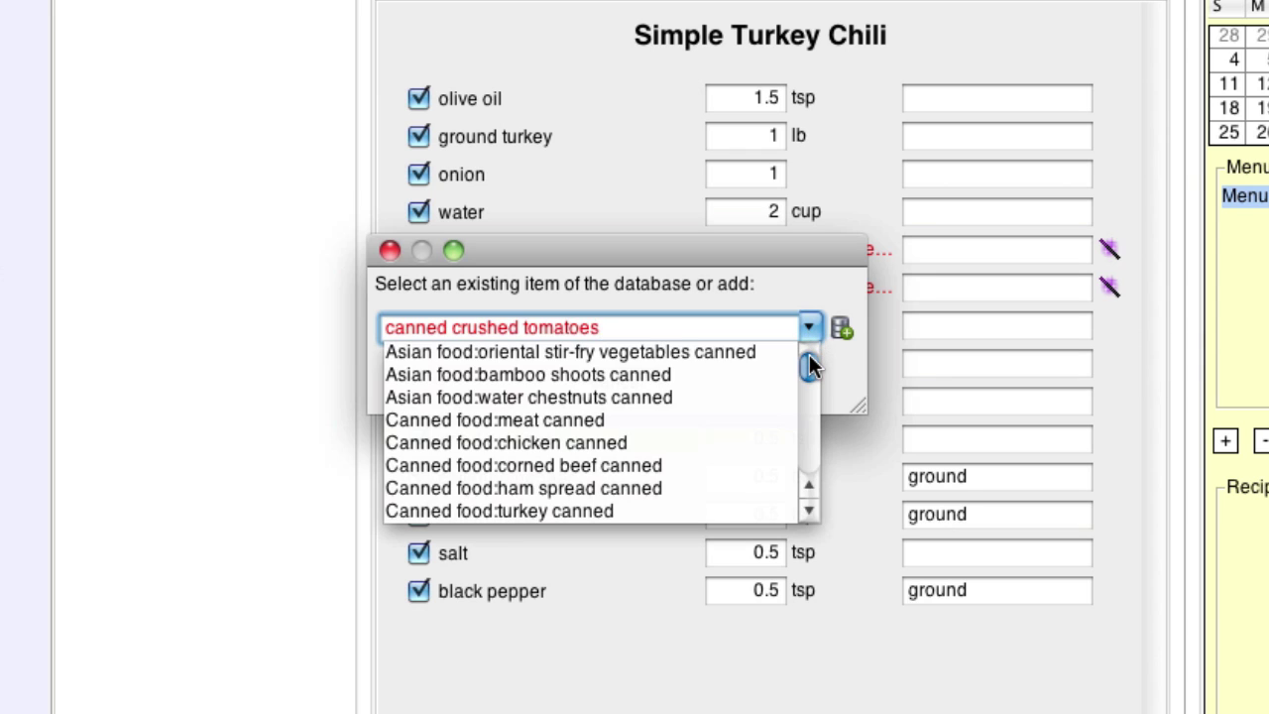
pyautogui.moveTo(808, 355); pyautogui.dragTo(811, 459)
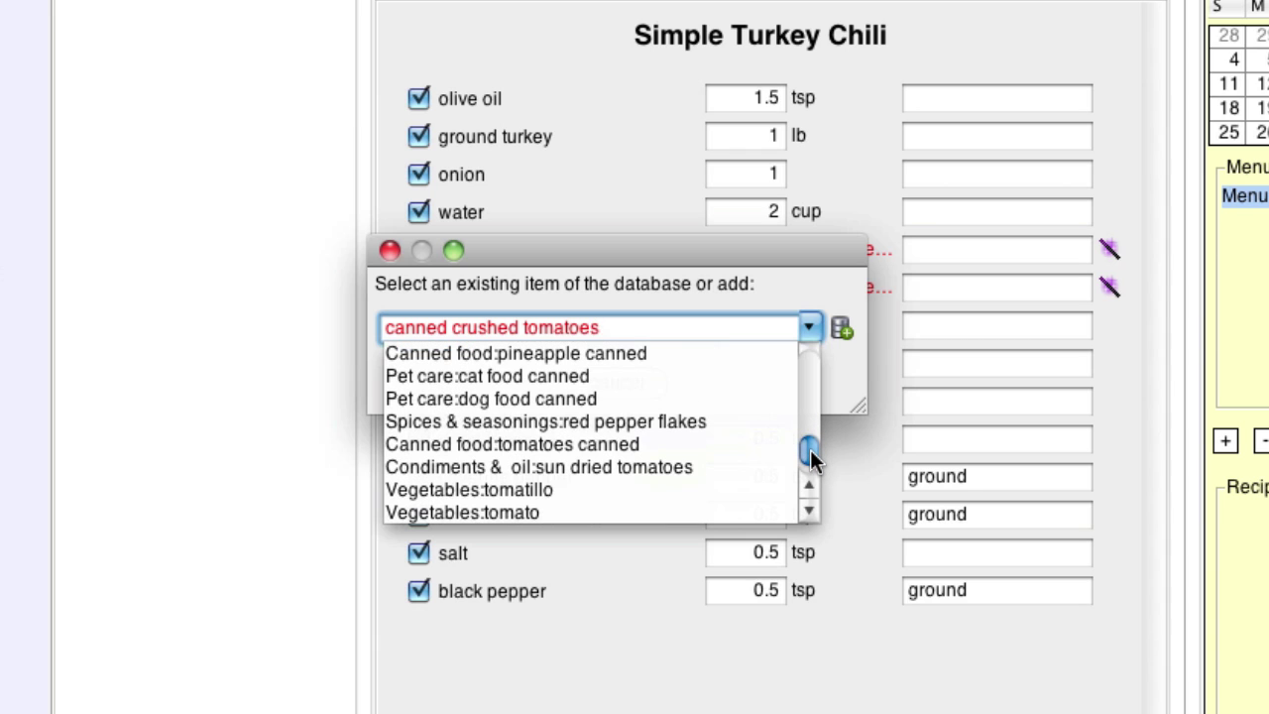
pyautogui.click(630, 444)
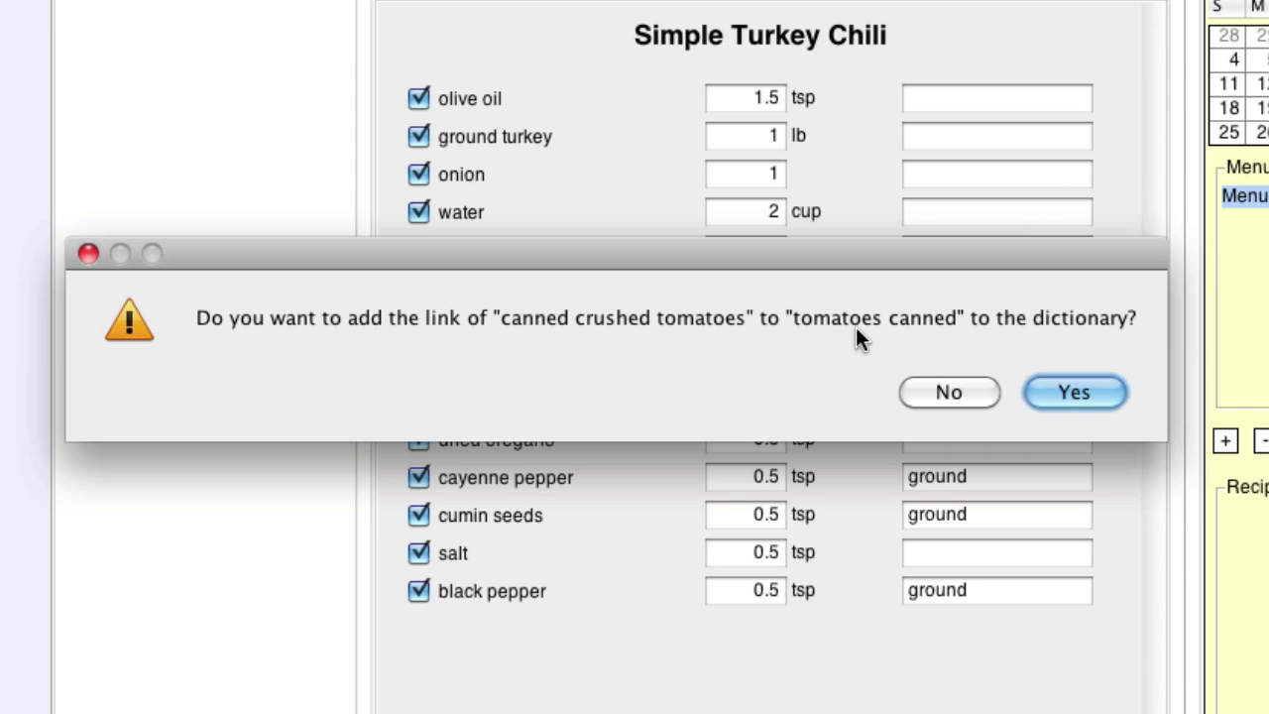
pyautogui.click(1068, 392)
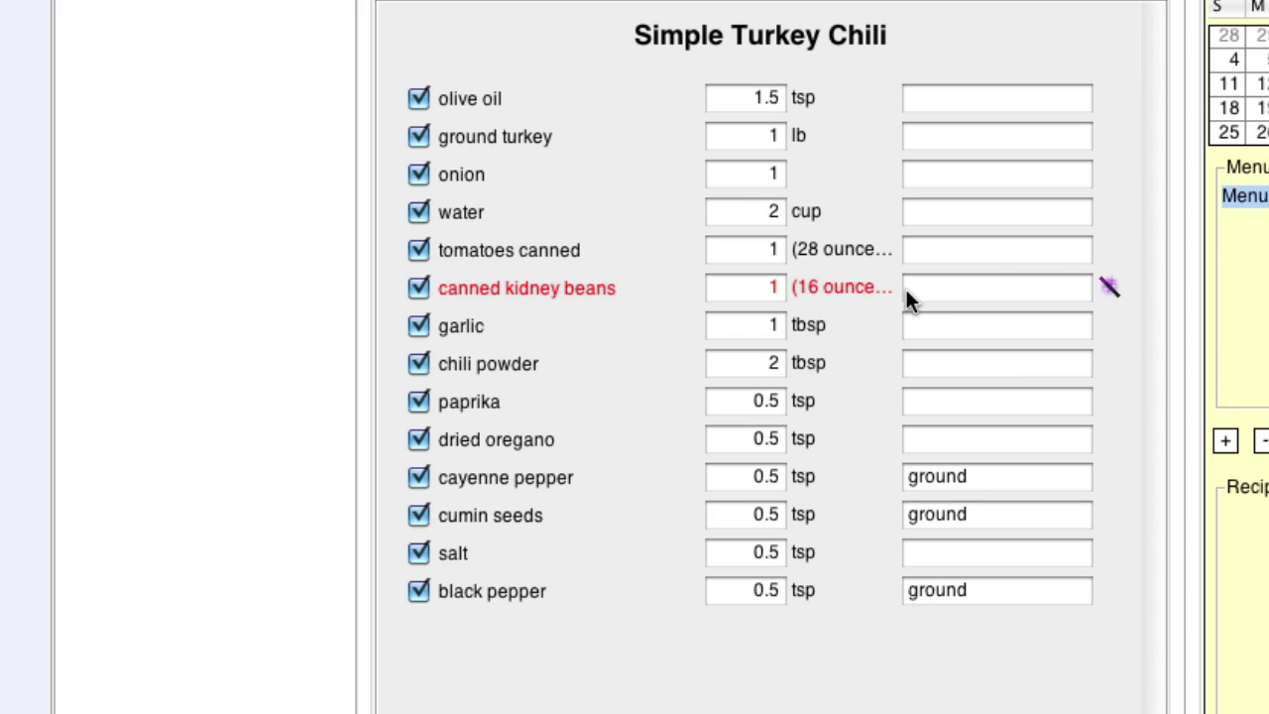
# Look through the suggested database items for a match to the unrecognized shopping item "canned kidney beans"
pyautogui.click(1109, 284)
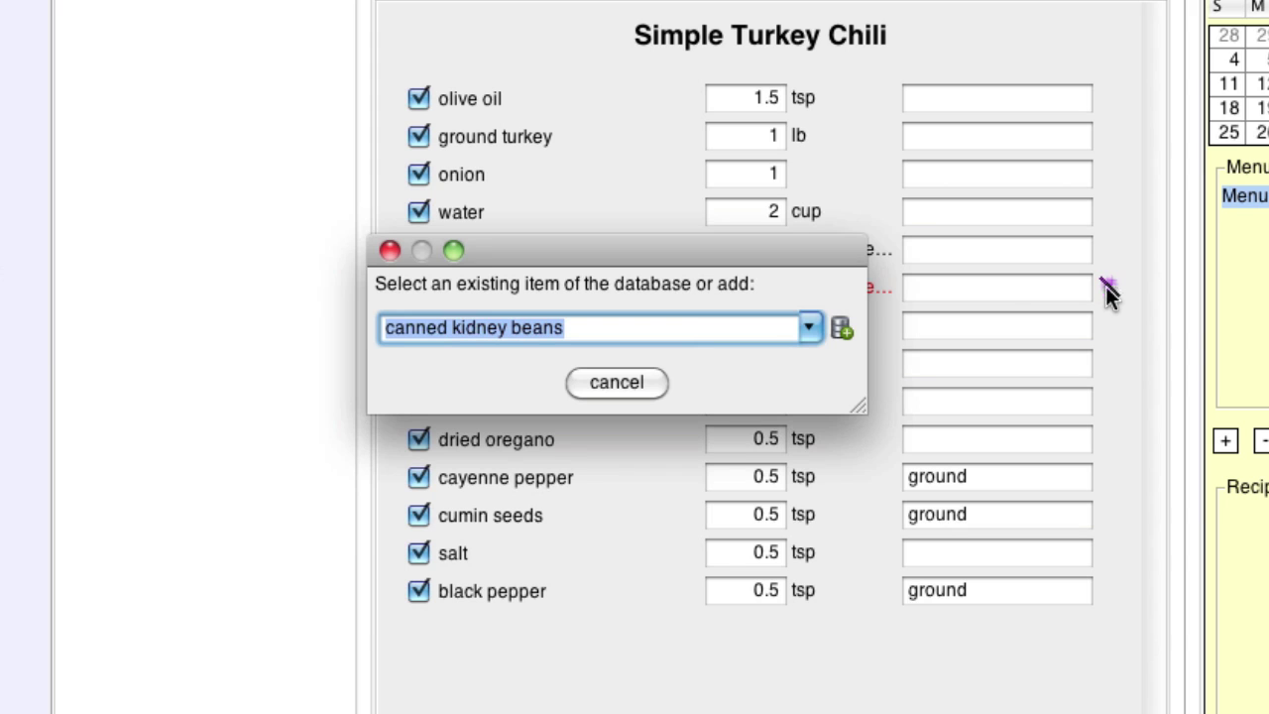
pyautogui.click(808, 327)
pyautogui.moveTo(806, 367); pyautogui.dragTo(809, 440)
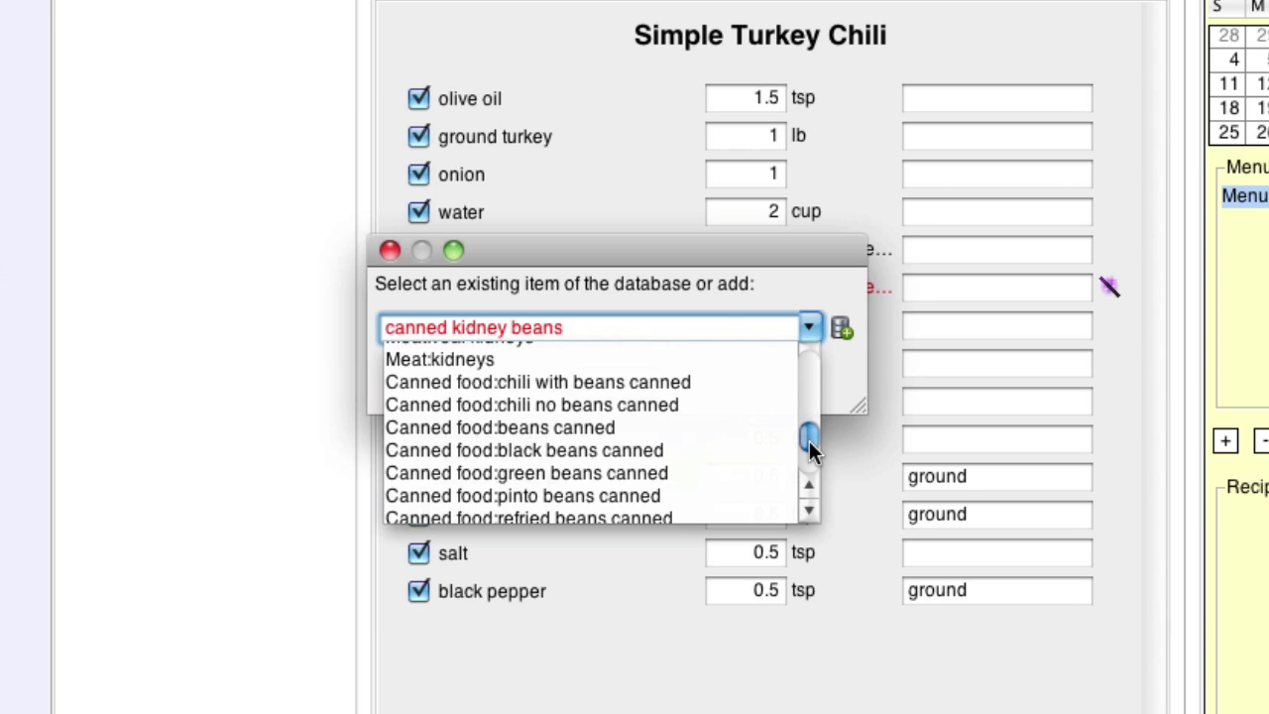
pyautogui.click(807, 508)
pyautogui.click(807, 511)
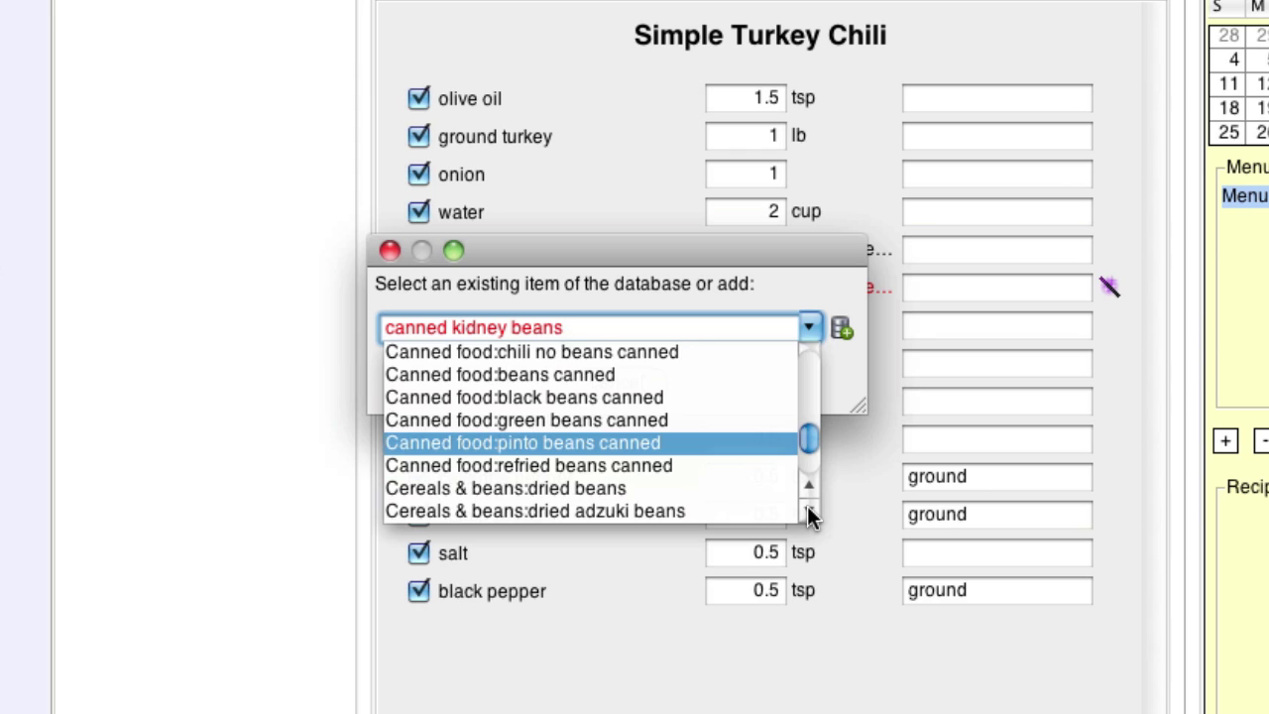
pyautogui.click(808, 511)
pyautogui.click(807, 510)
pyautogui.click(808, 511)
pyautogui.click(808, 510)
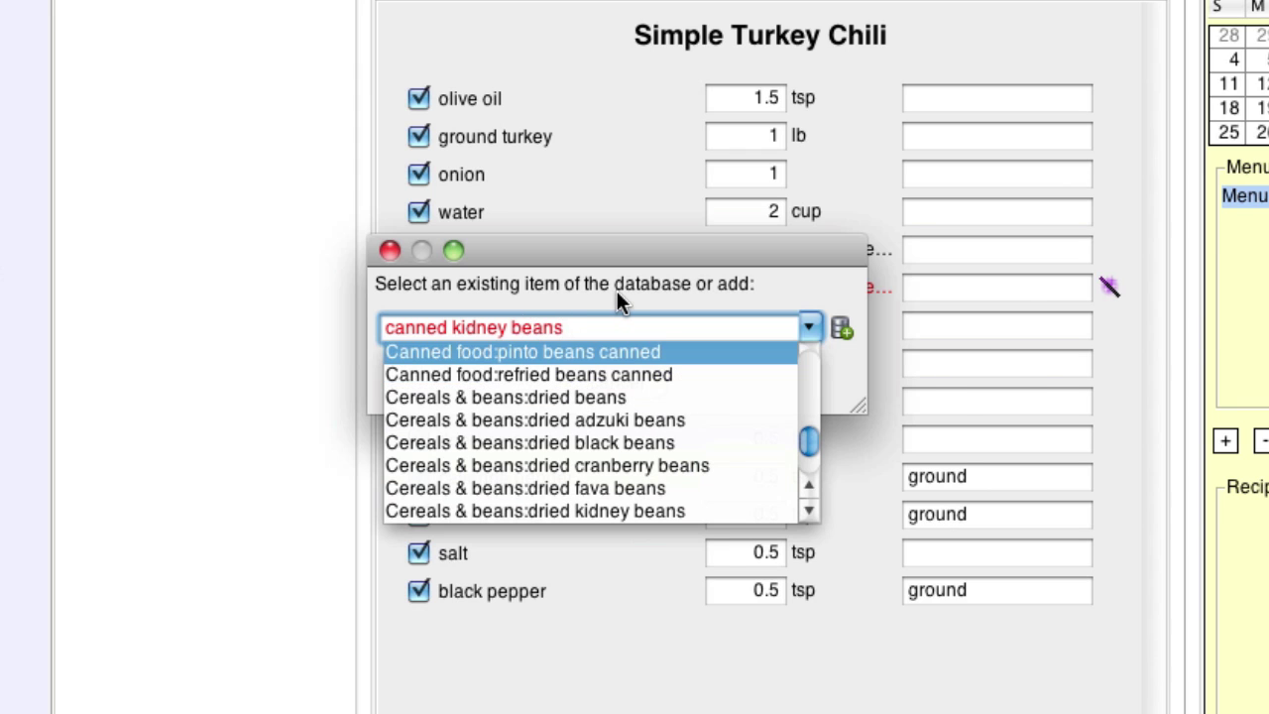
pyautogui.click(752, 270)
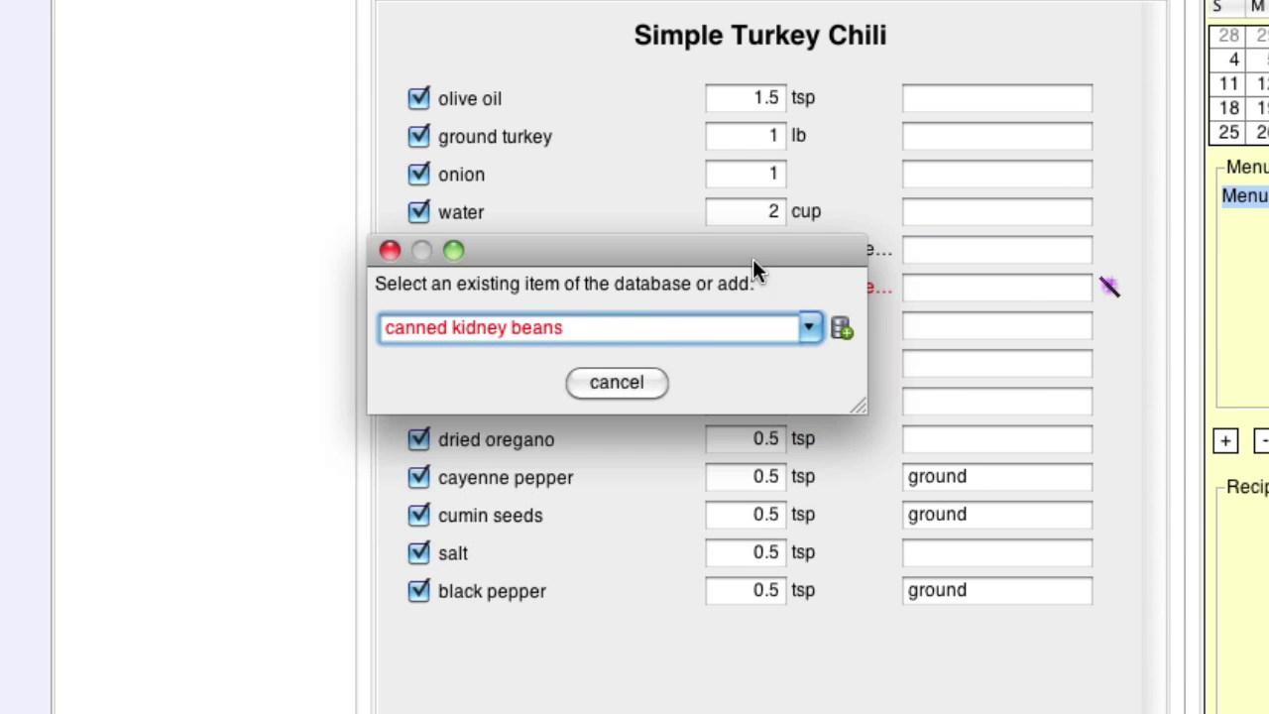
# Set up "canned kidney beans" as a new database item in the Canned food category, placed after "green beans canned"
pyautogui.click(841, 328)
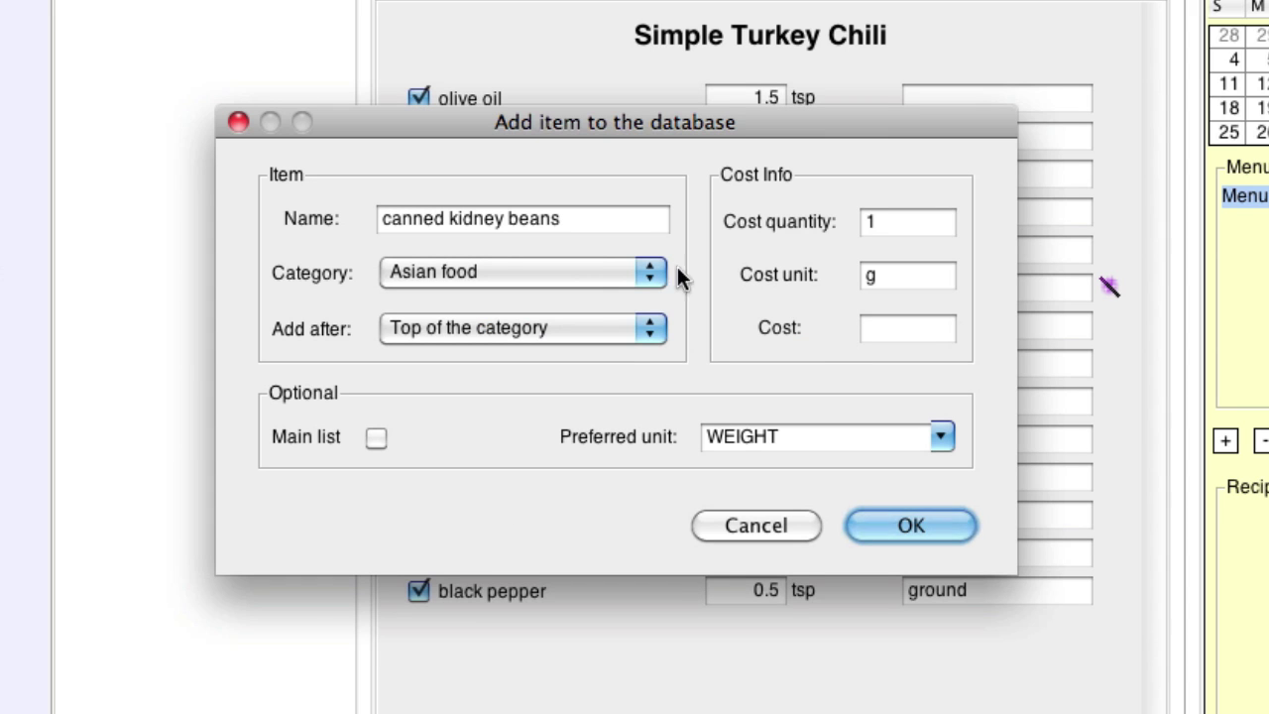
pyautogui.click(589, 272)
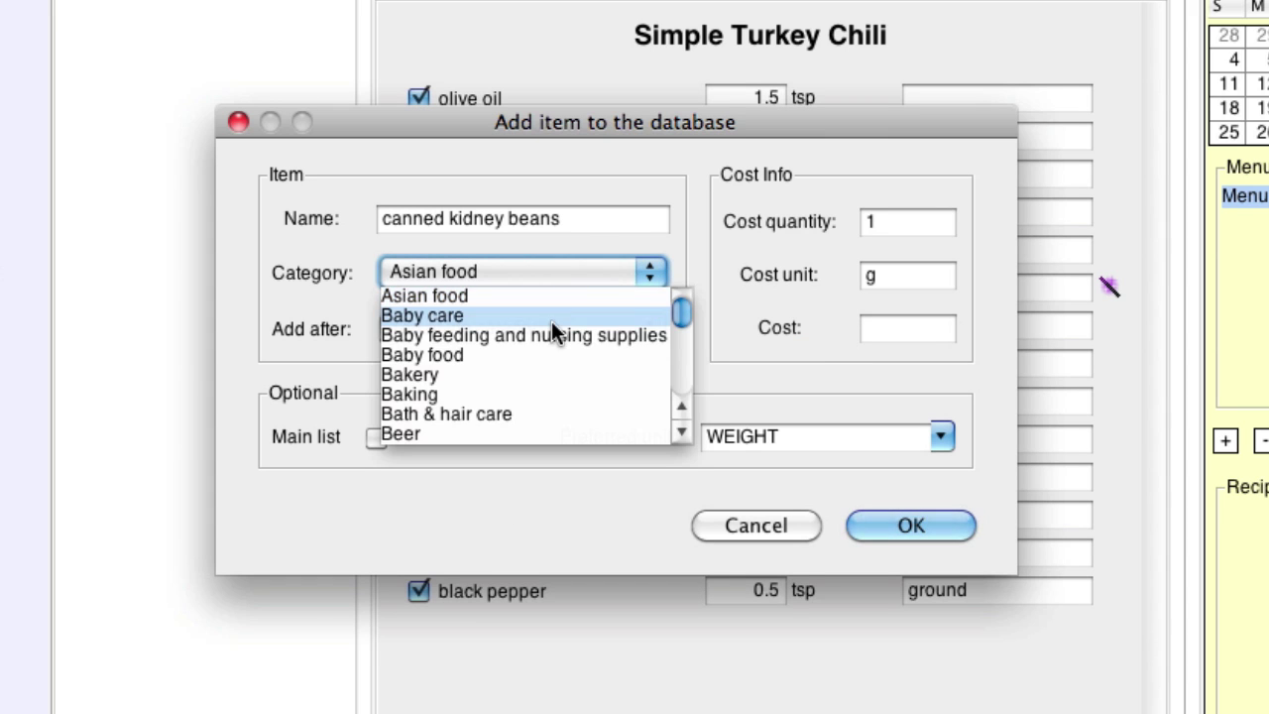
pyautogui.scroll(-3, 553, 333)
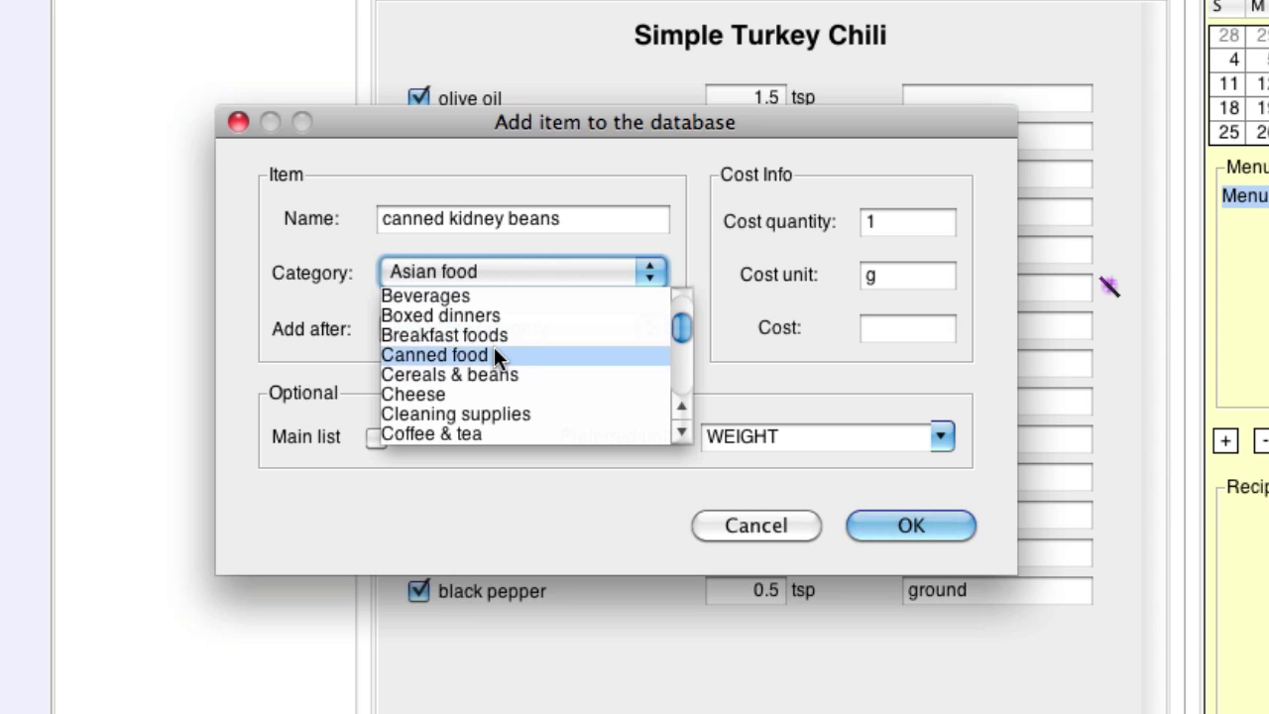
pyautogui.click(573, 354)
pyautogui.click(571, 331)
pyautogui.scroll(-10, 566, 426)
pyautogui.scroll(-4, 568, 426)
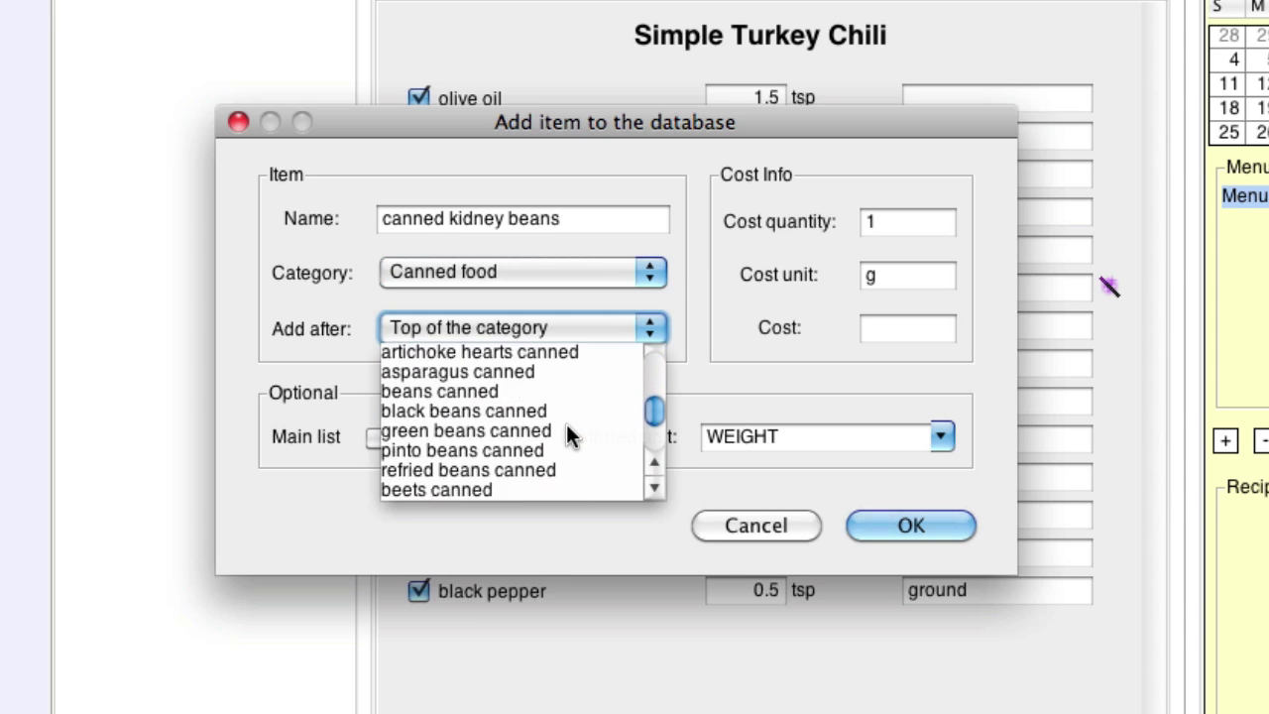
pyautogui.click(532, 428)
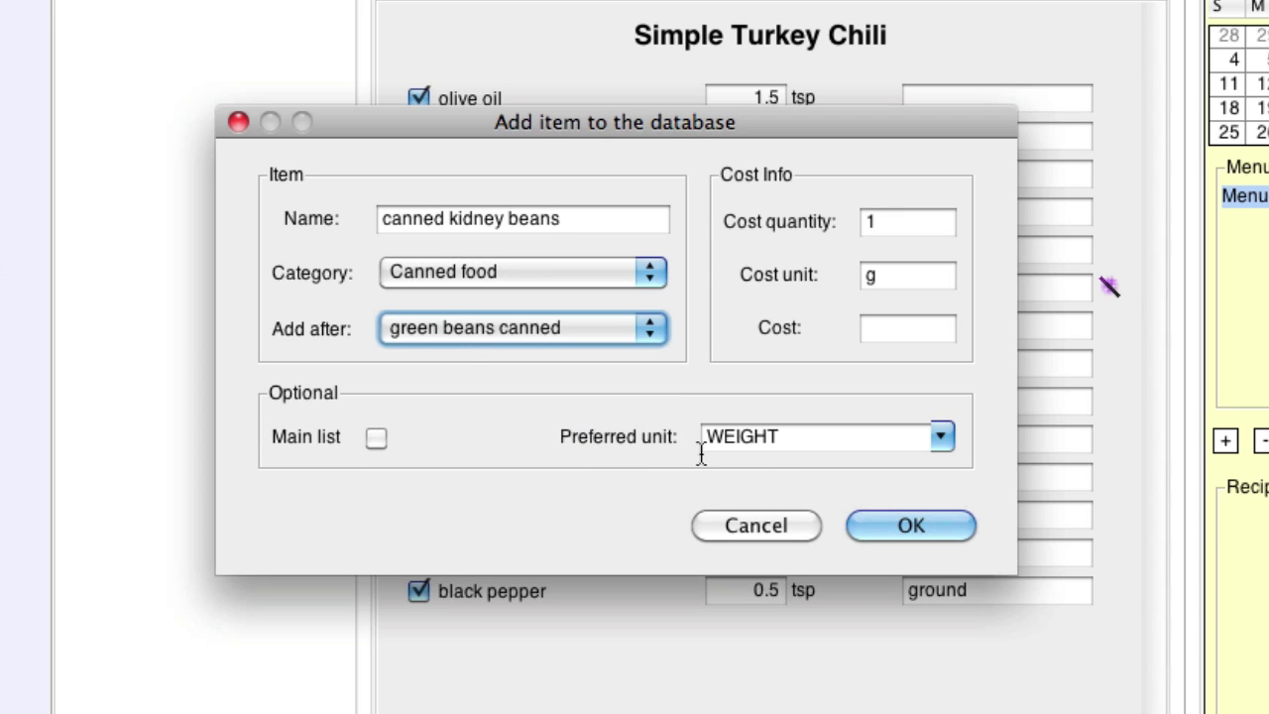
# Confirm adding "canned kidney beans" to the database and review the nutrition table of Simple Turkey Chili across all nutrients
pyautogui.click(911, 525)
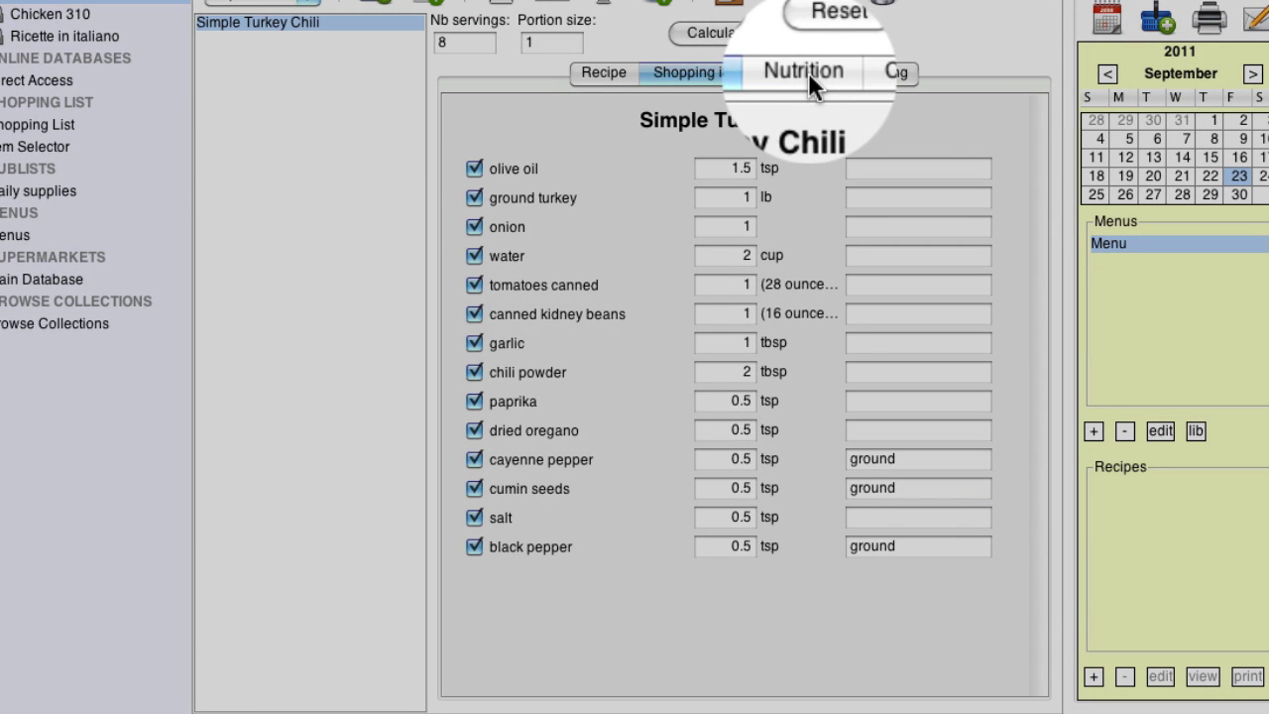
pyautogui.click(805, 71)
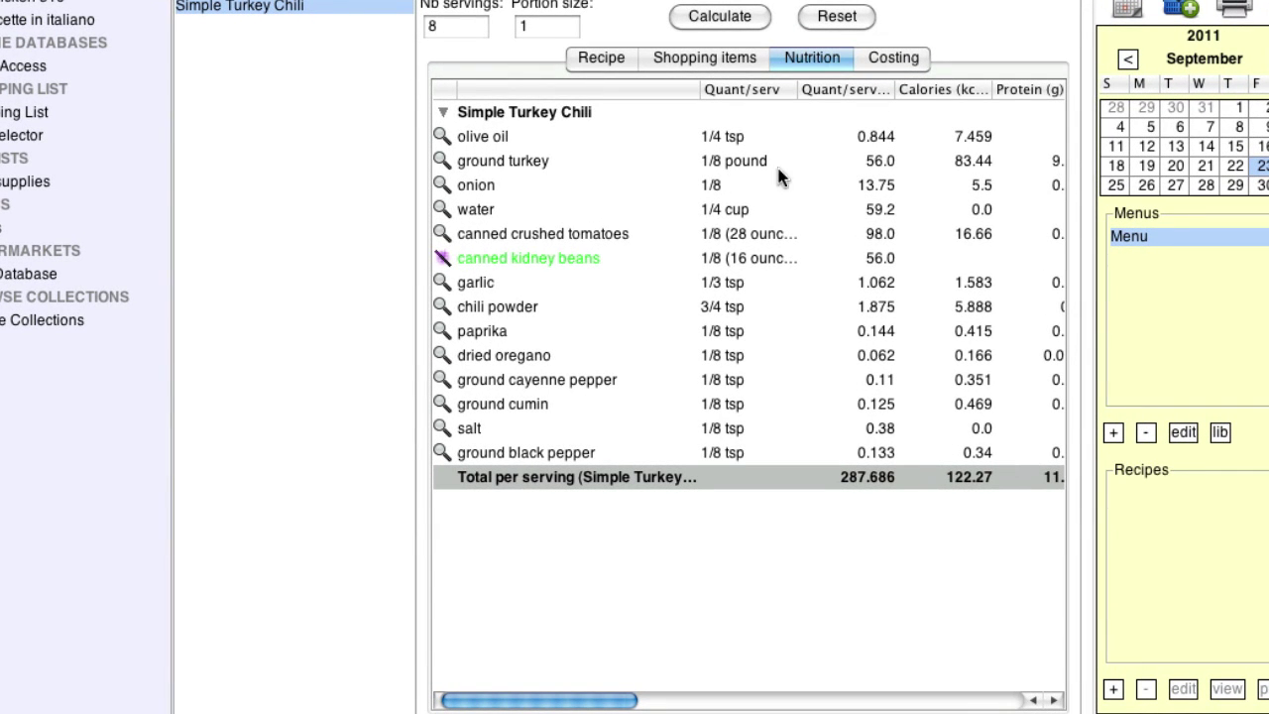
pyautogui.moveTo(494, 701); pyautogui.dragTo(892, 672)
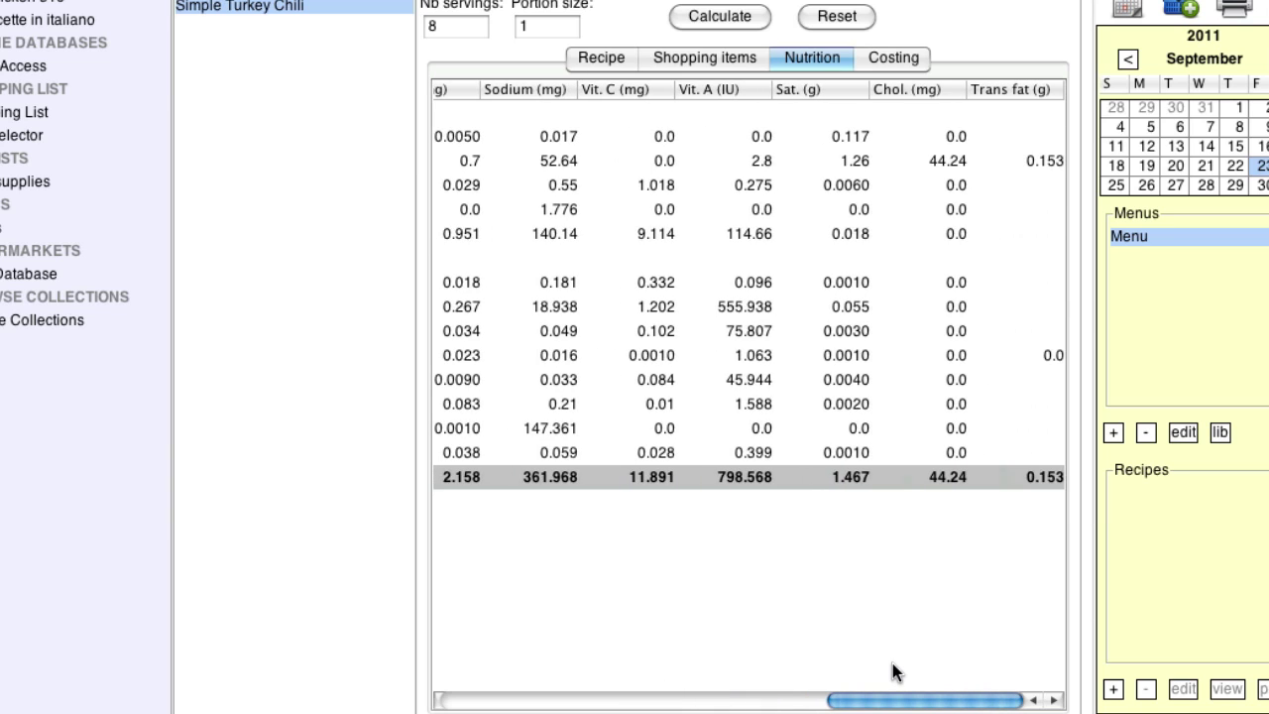
pyautogui.moveTo(892, 672); pyautogui.dragTo(744, 642)
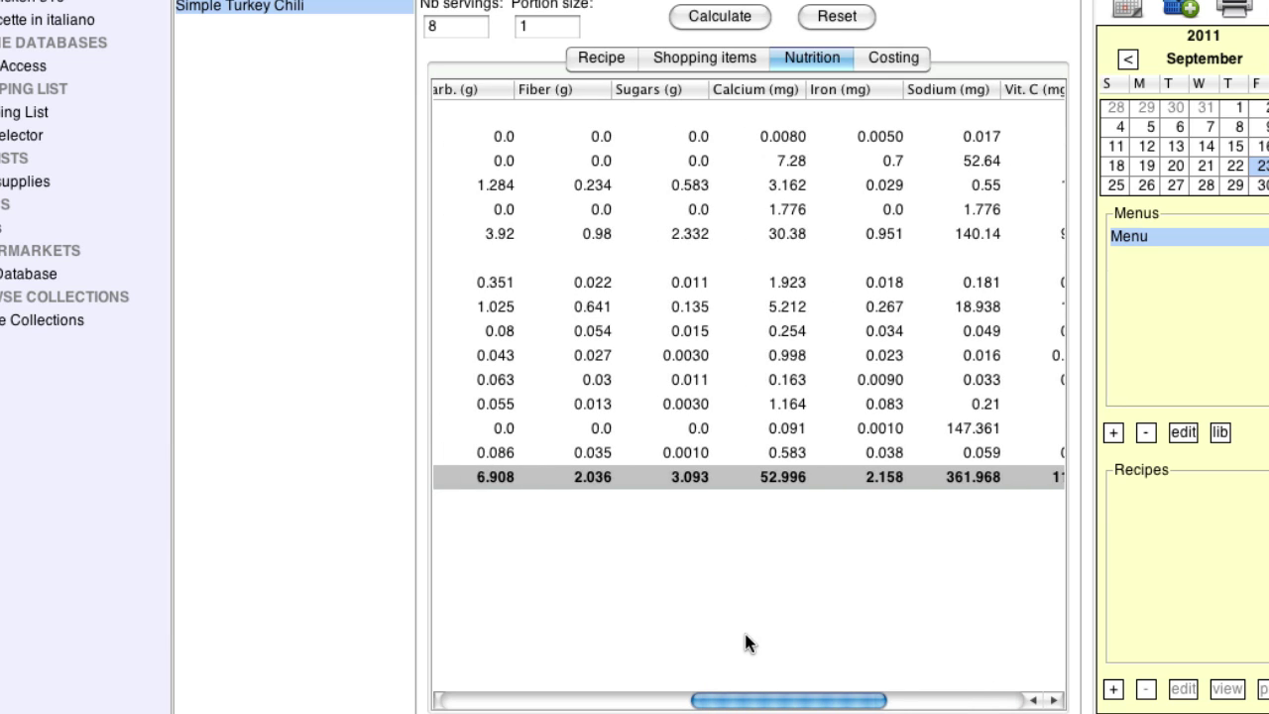
pyautogui.moveTo(745, 642); pyautogui.dragTo(447, 618)
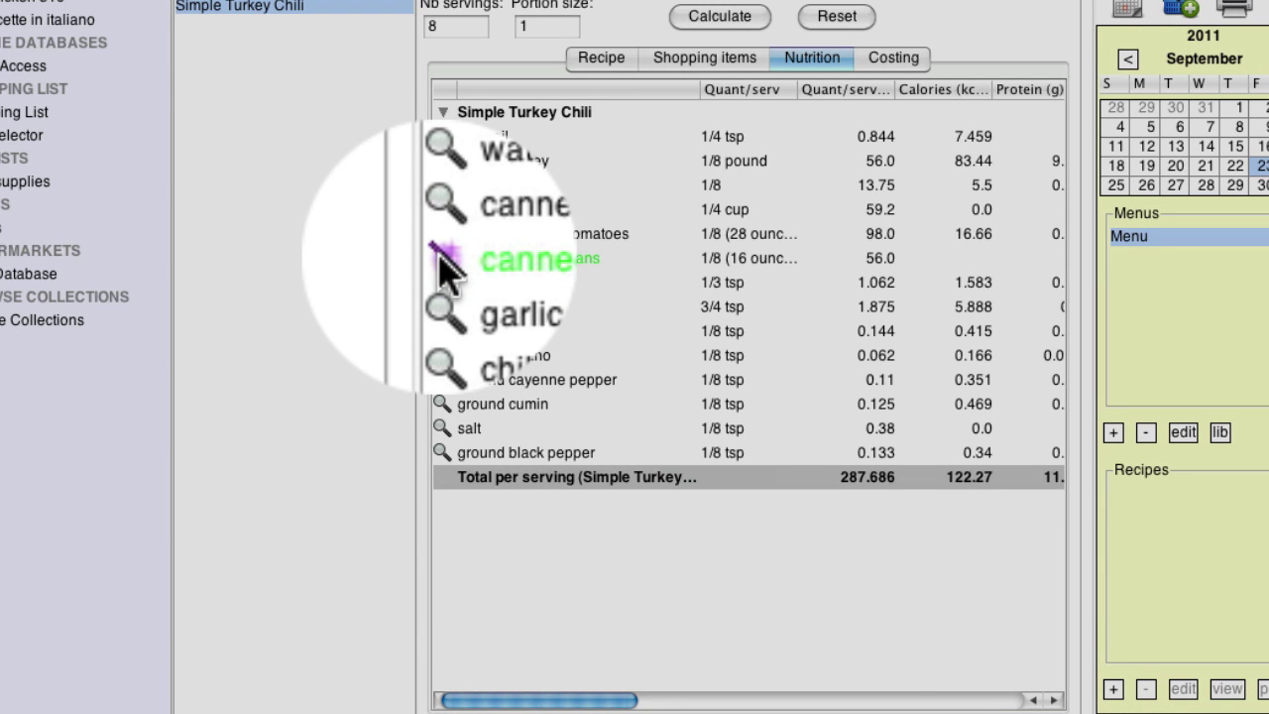
# Import the nutrition data "Beans, kidney, all types, mature seeds, canned" for the unlinked ingredient canned kidney beans and save it
pyautogui.click(442, 262)
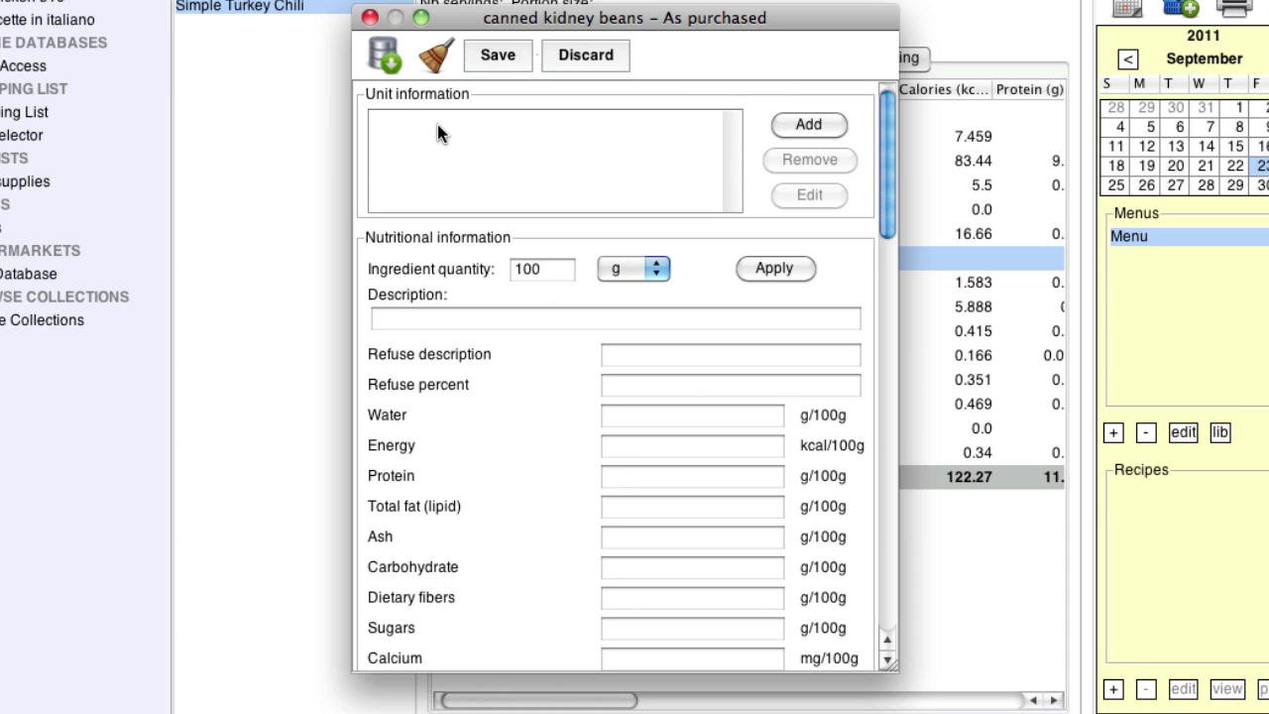
pyautogui.click(385, 58)
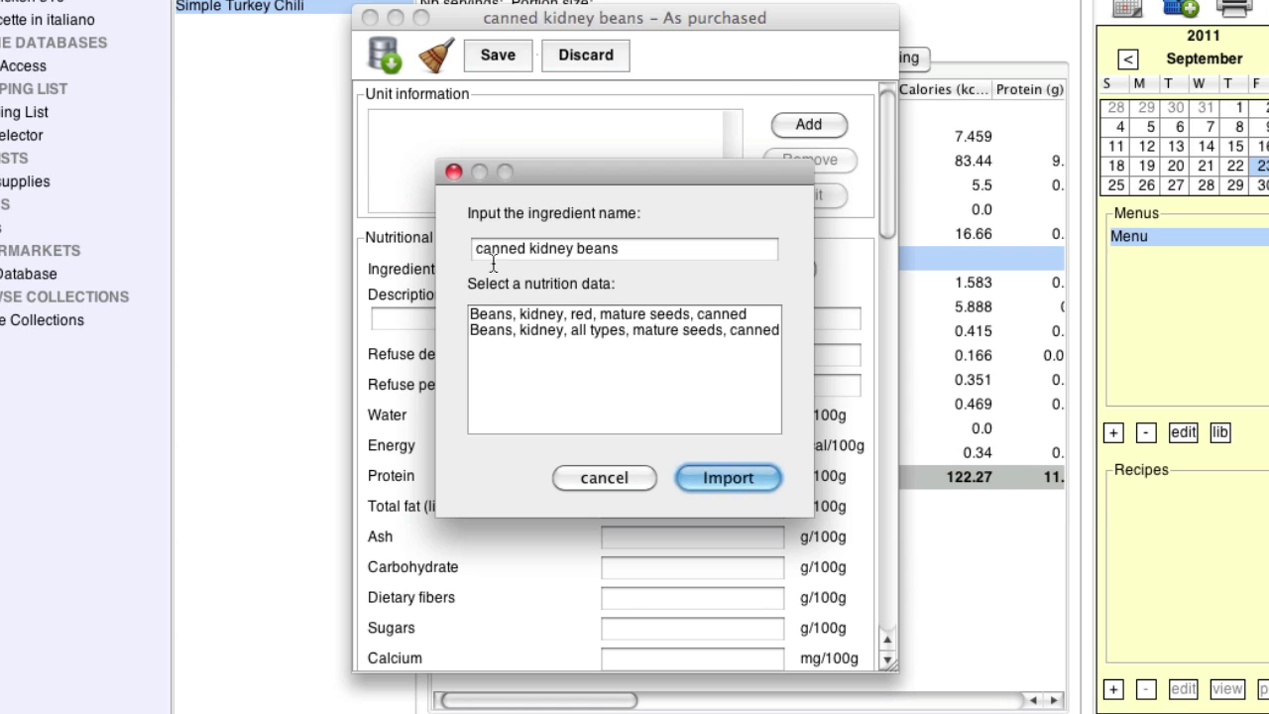
pyautogui.click(479, 333)
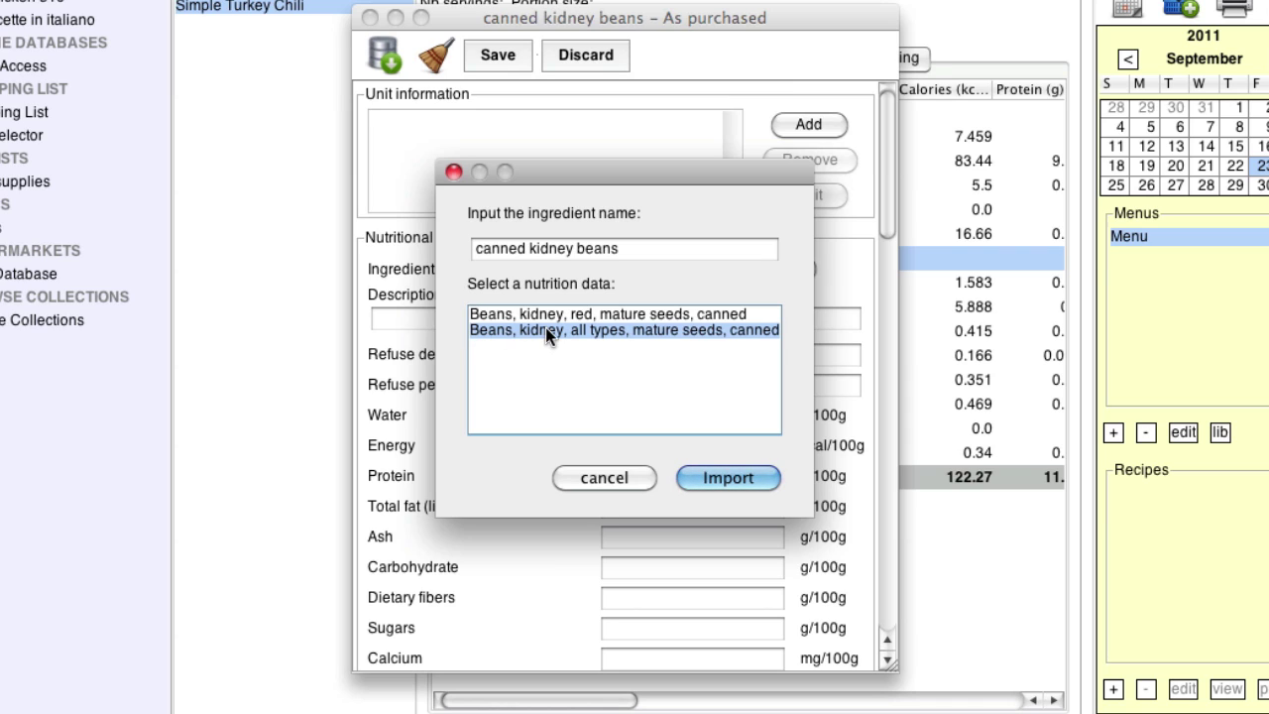
pyautogui.click(710, 477)
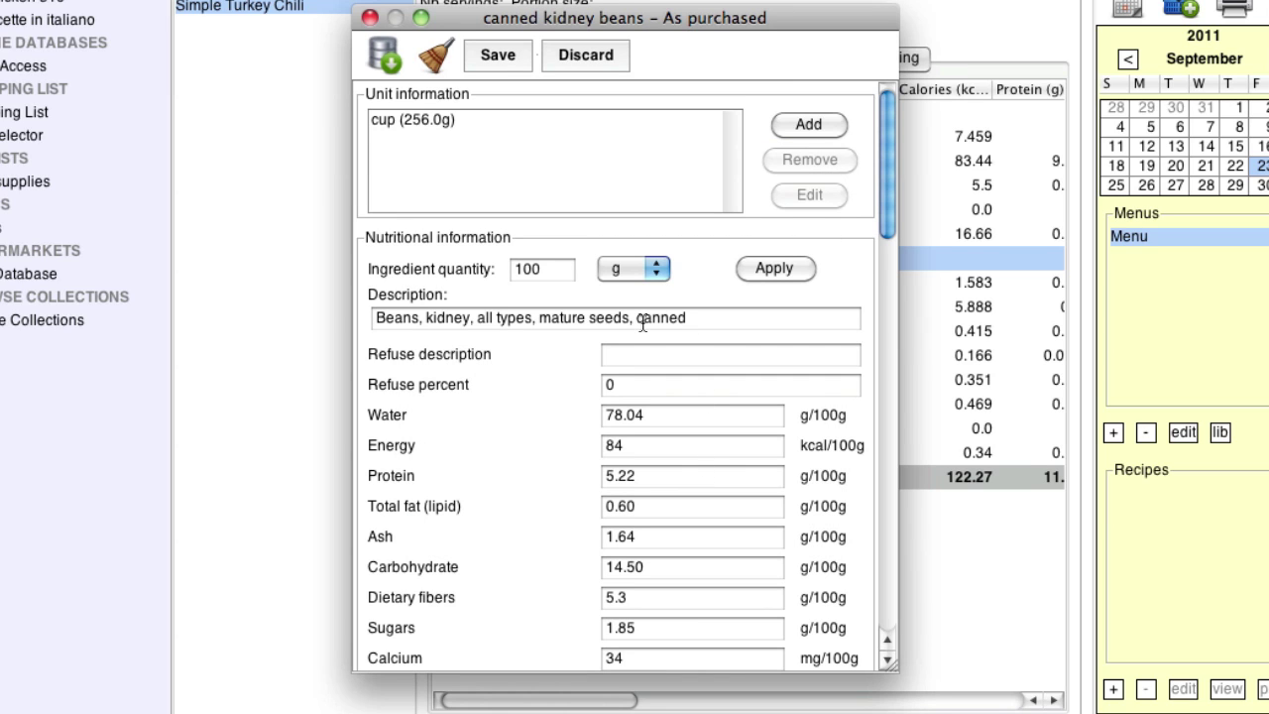
pyautogui.click(498, 57)
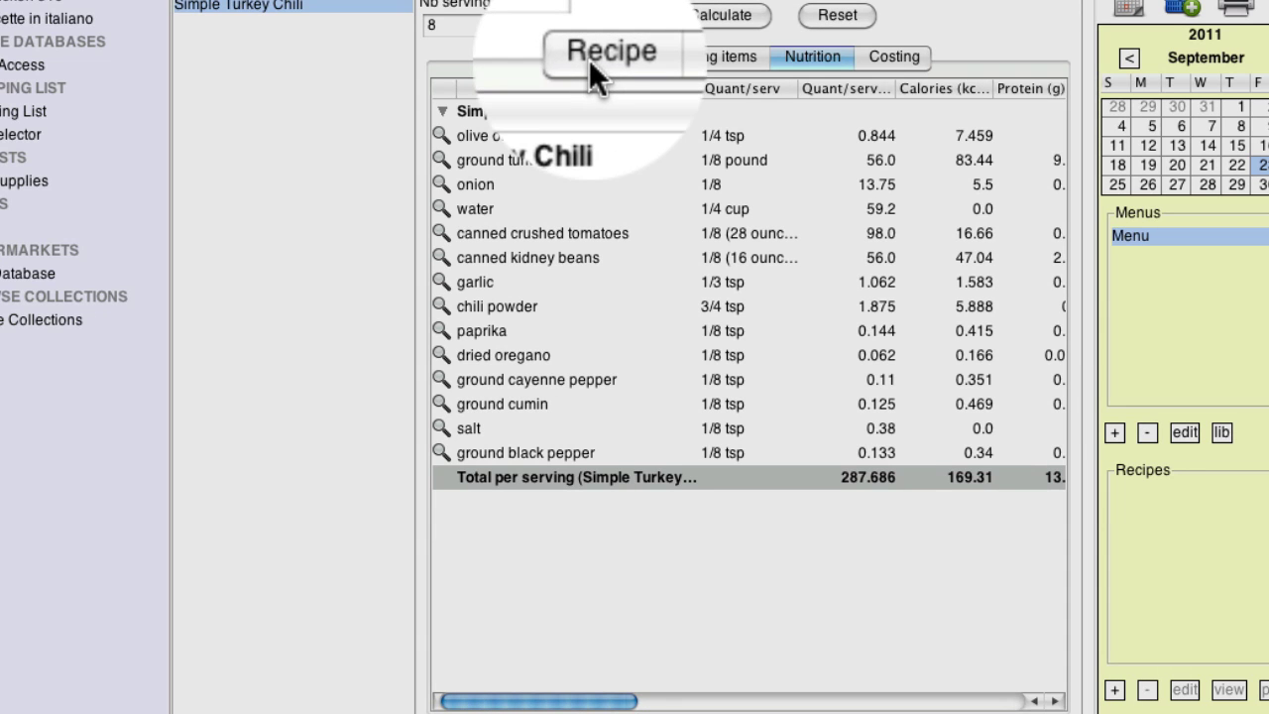
# Review the nutritional facts in the Simple Turkey Chili recipe text and its ingredient costing, and return to the recipe
pyautogui.click(595, 57)
pyautogui.scroll(-3, 671, 286)
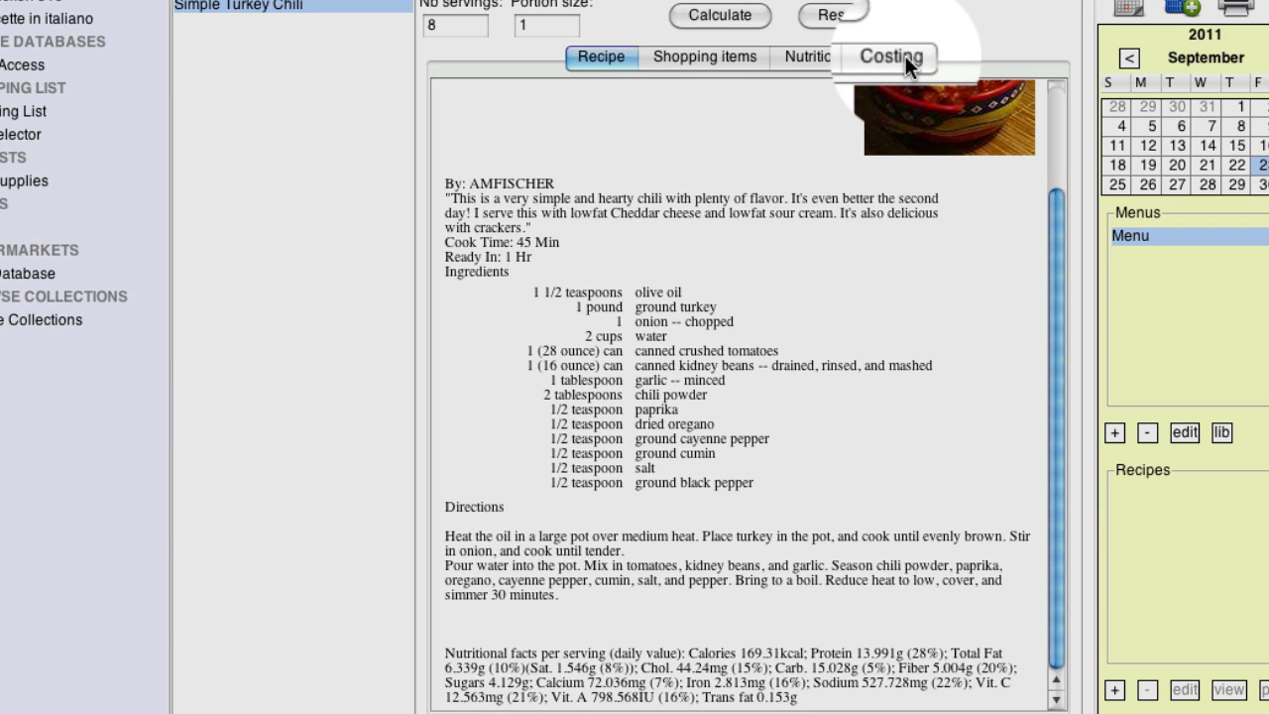
pyautogui.click(905, 56)
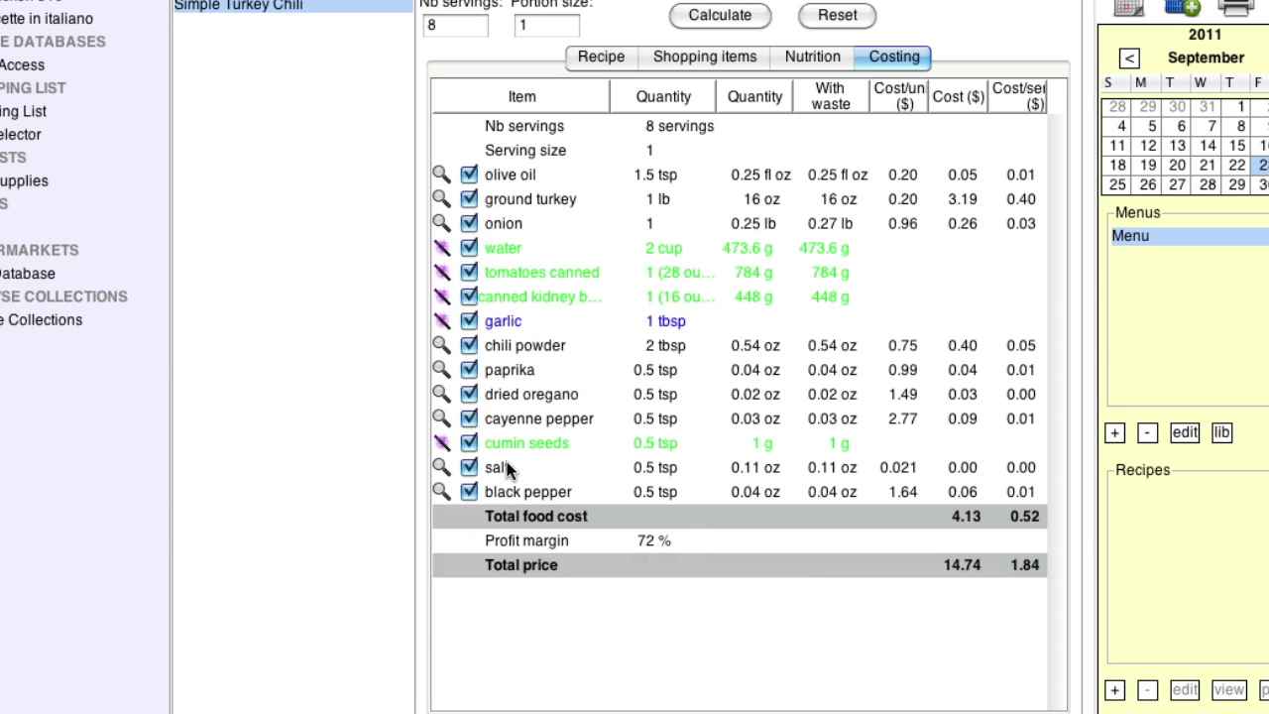
pyautogui.click(613, 57)
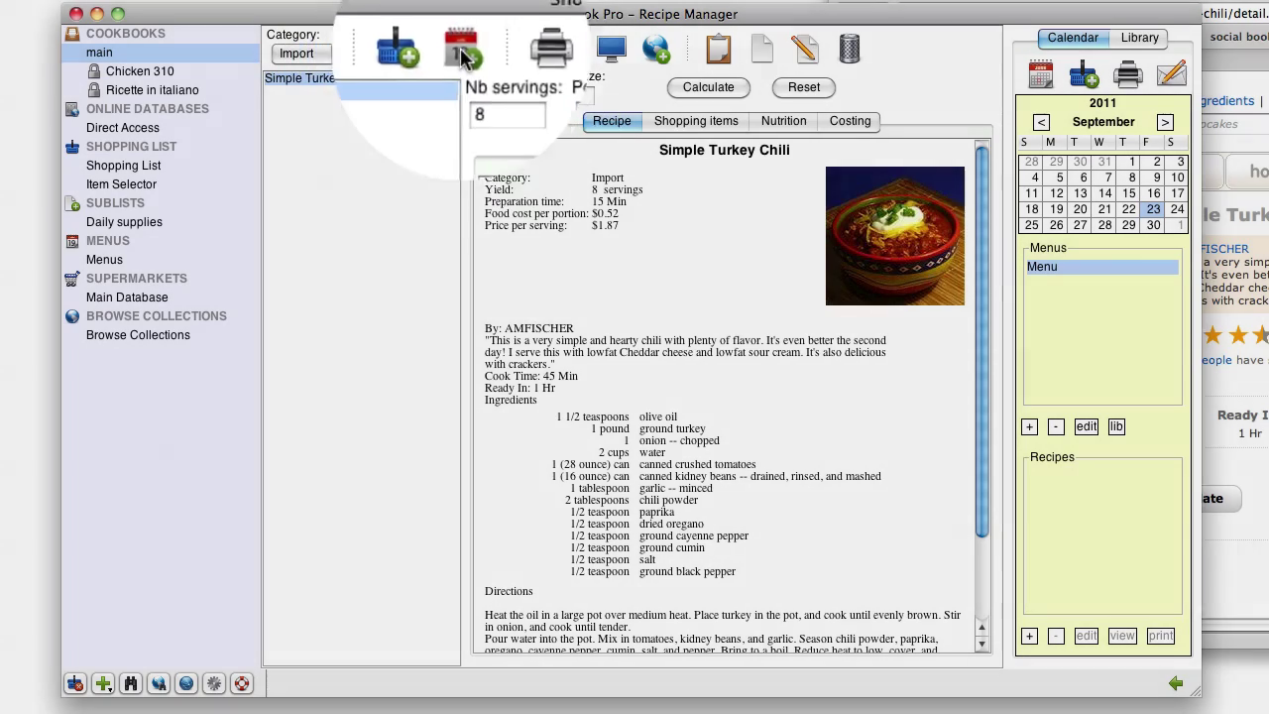
# Add Simple Turkey Chili to the September 23 menu and Baked chicken and potatoes from the Chicken 310 cookbook to September 24
pyautogui.click(462, 50)
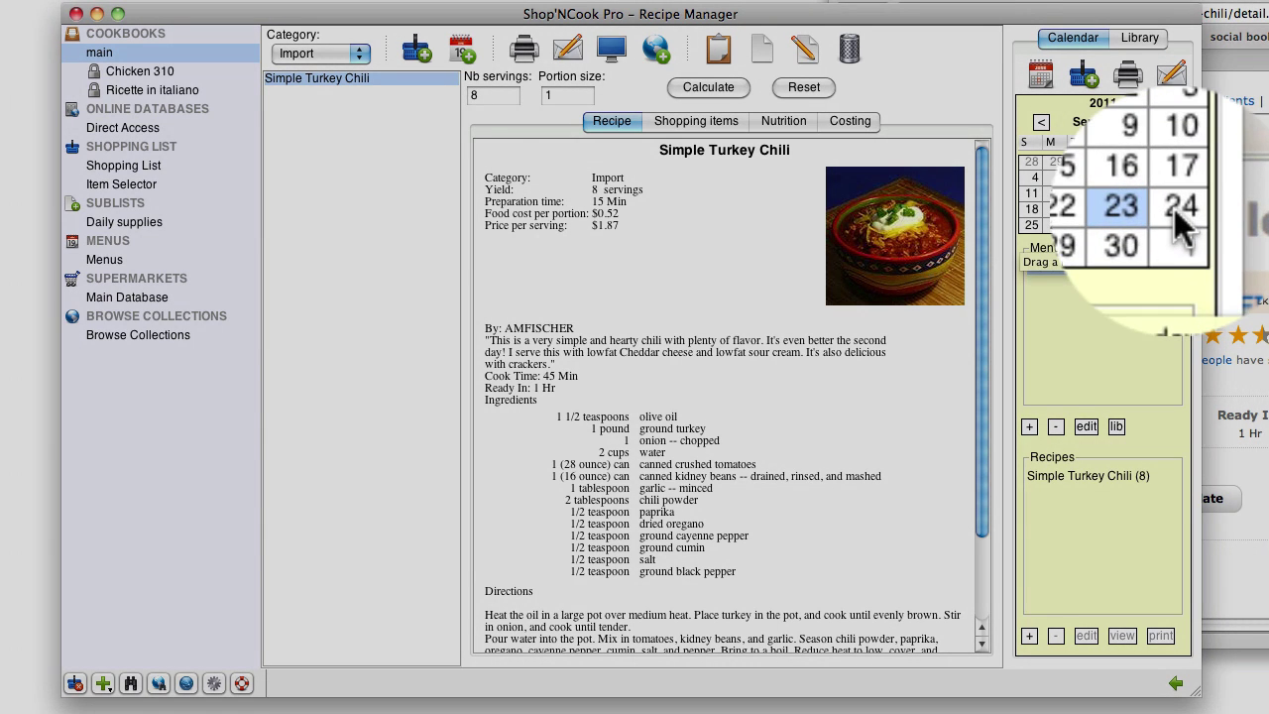
pyautogui.click(1176, 210)
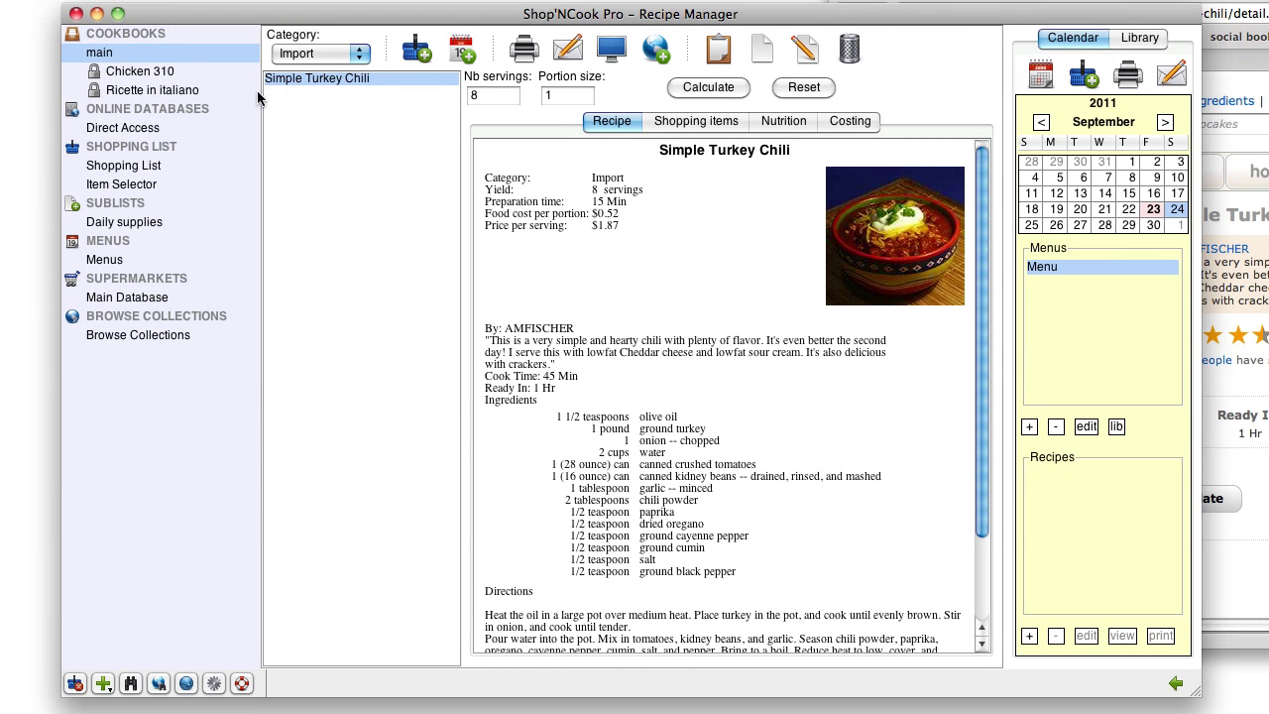
pyautogui.click(152, 72)
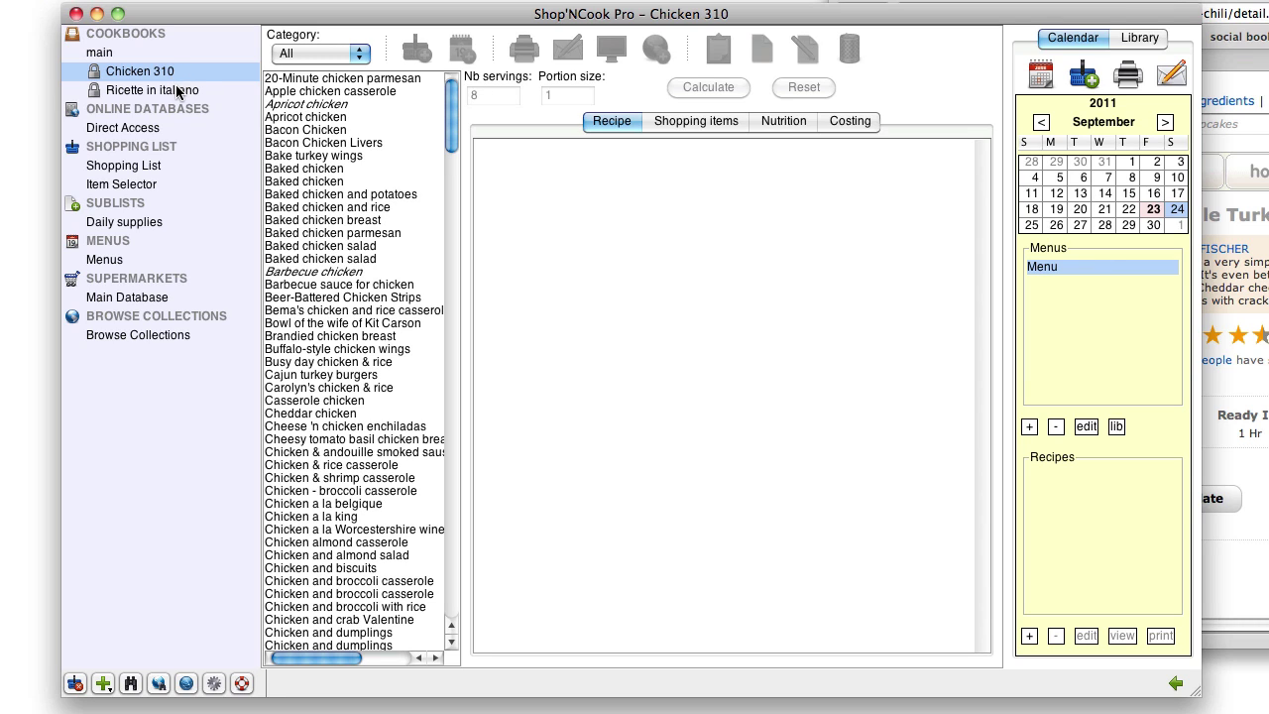
pyautogui.click(109, 342)
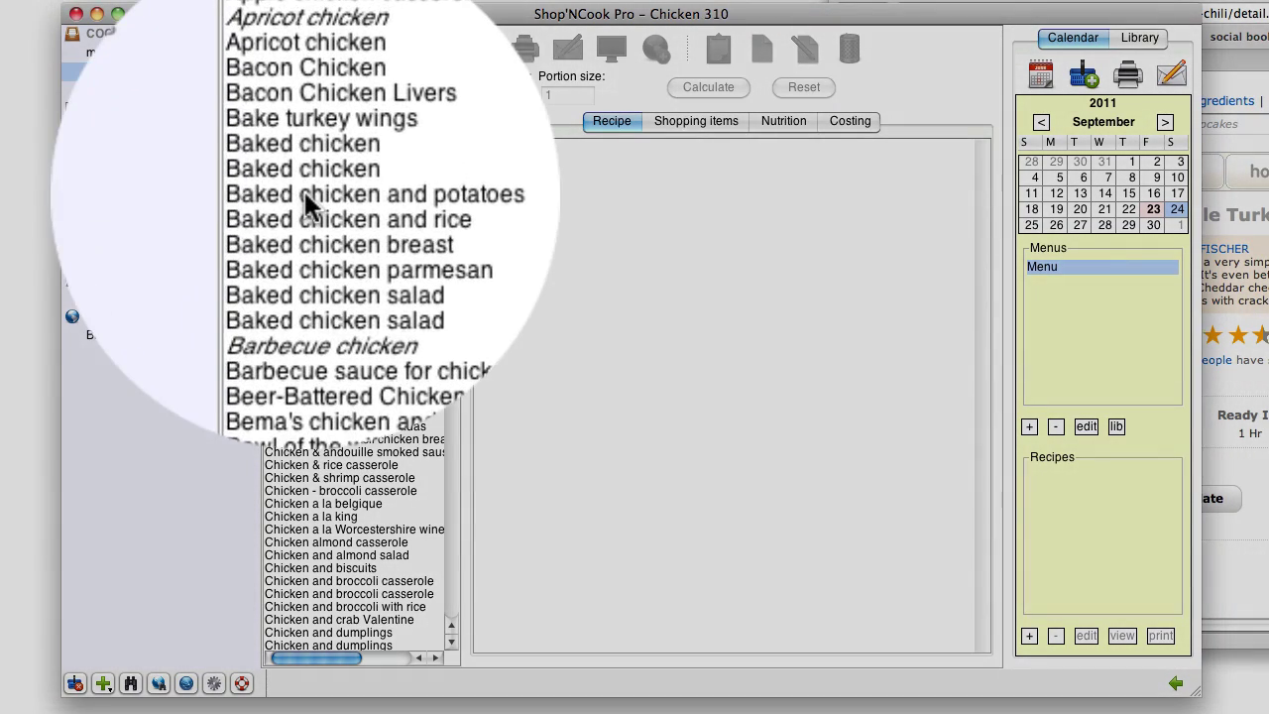
pyautogui.click(319, 198)
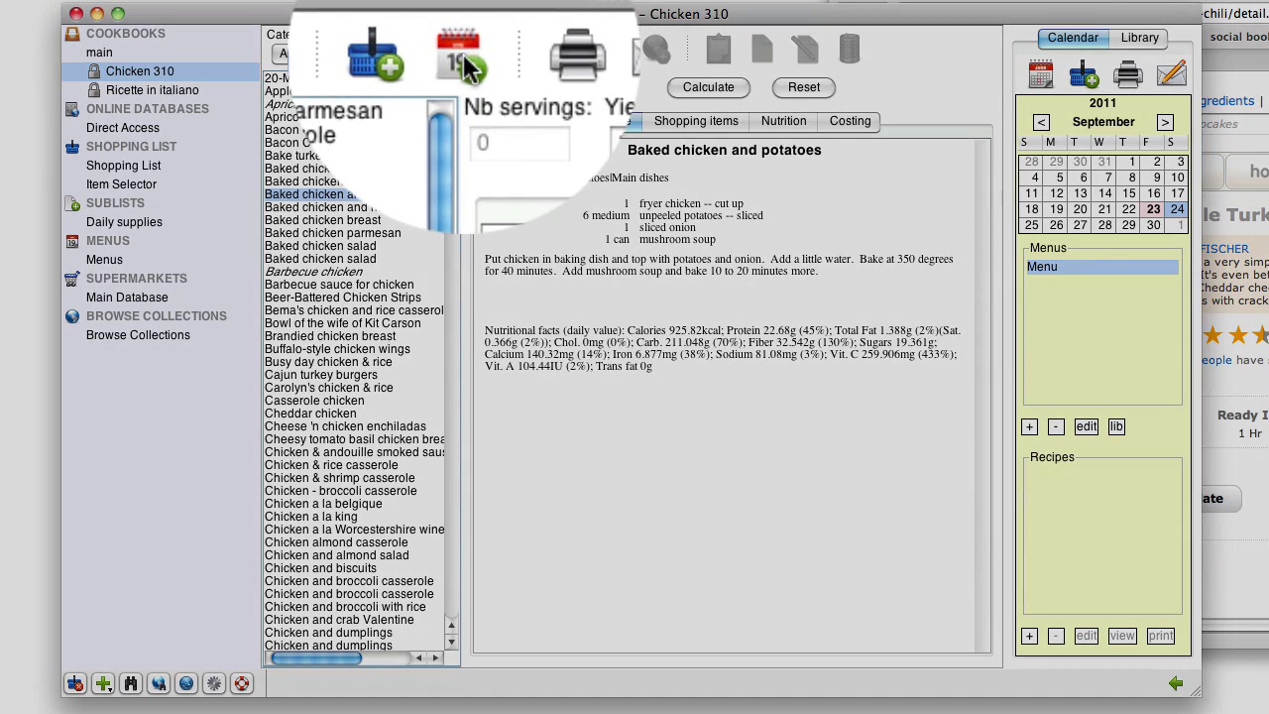
pyautogui.click(460, 51)
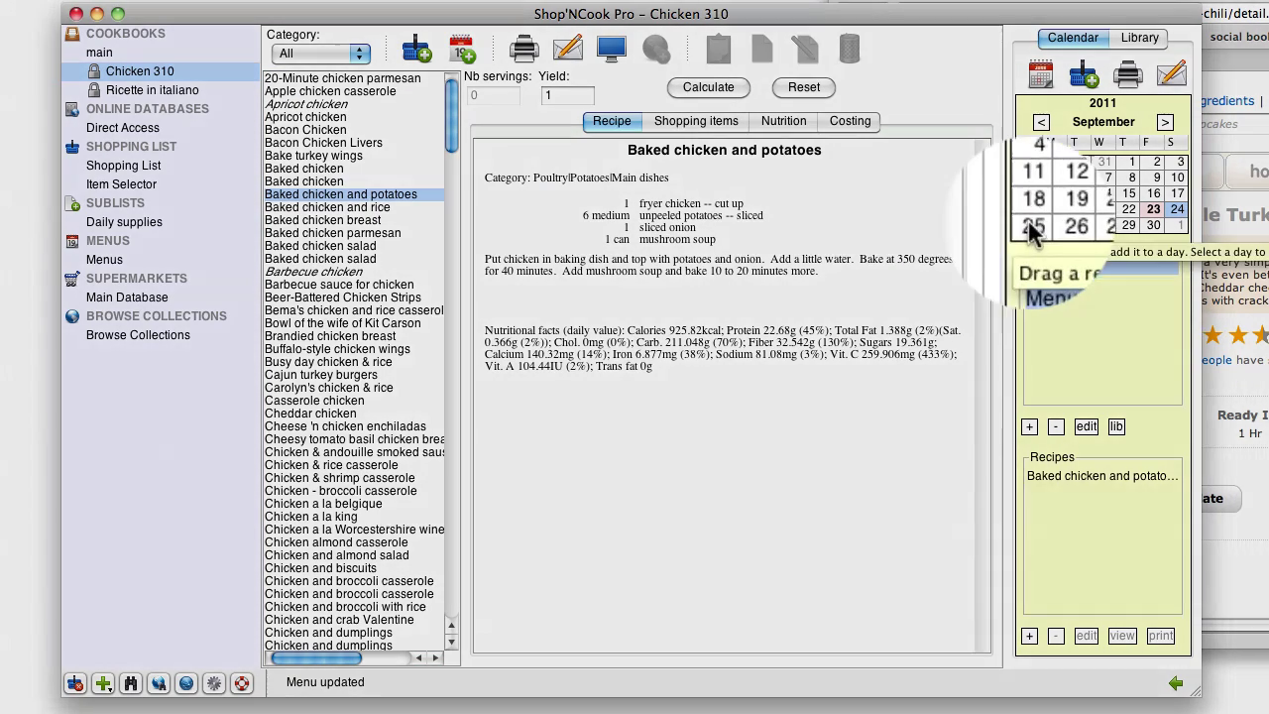
# Add Chicken & rice casserole from the Chicken 310 cookbook to the menu for September 25
pyautogui.click(1030, 228)
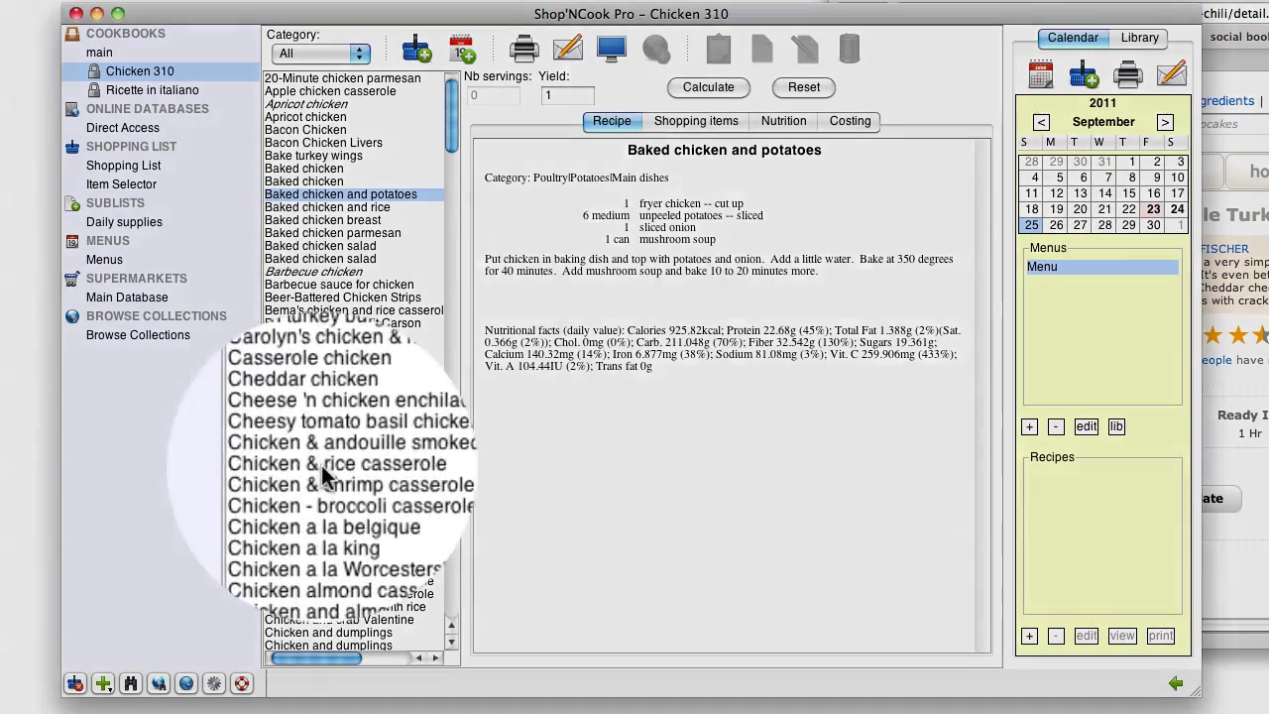
pyautogui.click(324, 467)
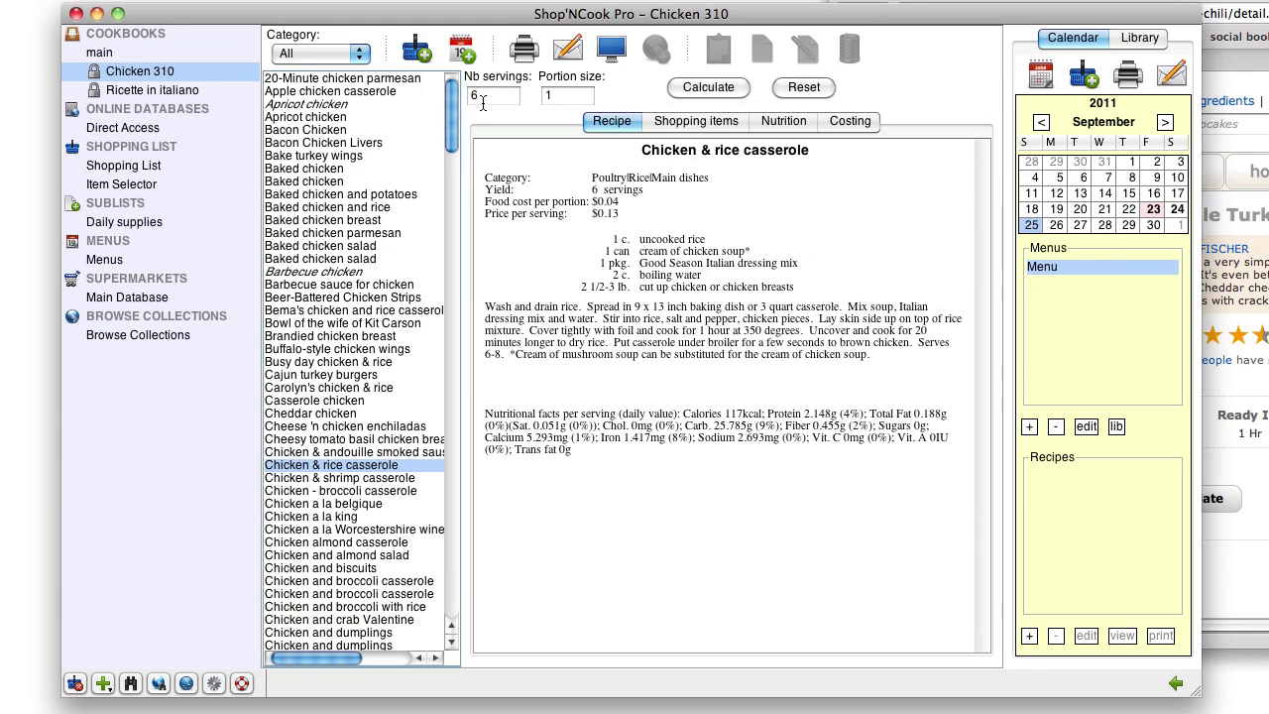
pyautogui.click(458, 51)
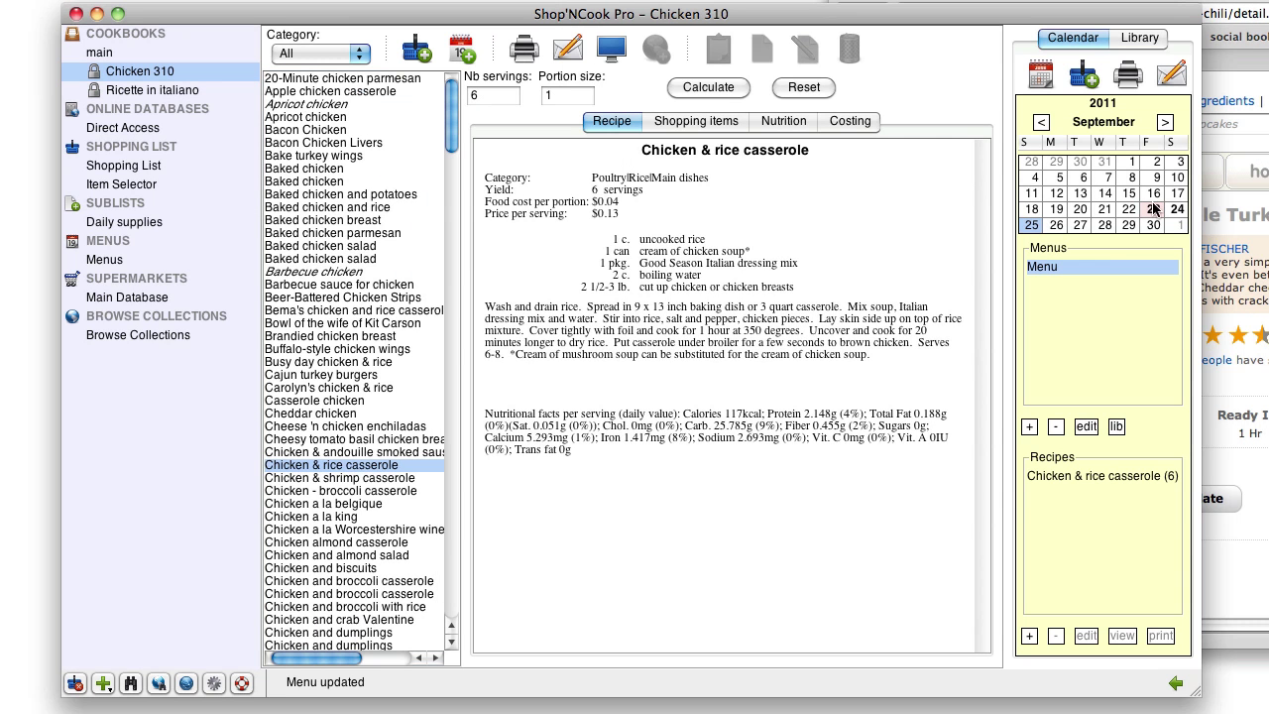
# Show the menus starting from September 23 in the Menu Manager with the mode set to 3 days
pyautogui.click(1153, 210)
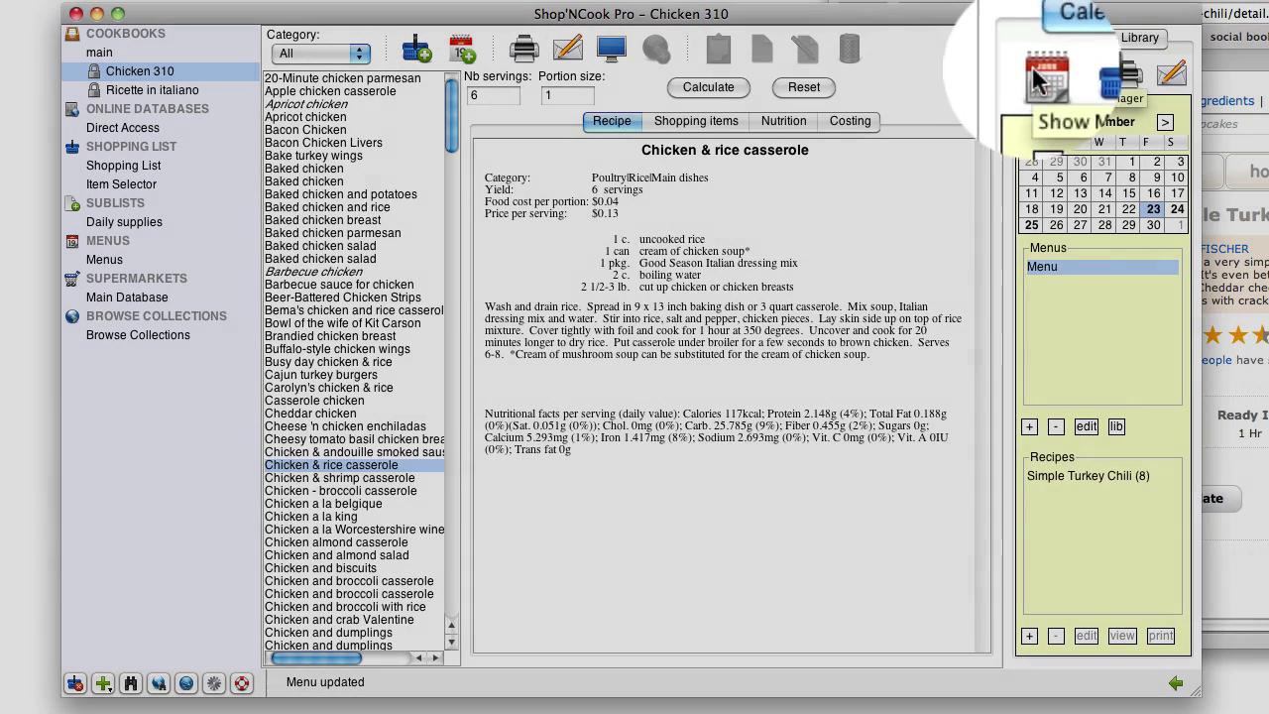
pyautogui.click(1036, 73)
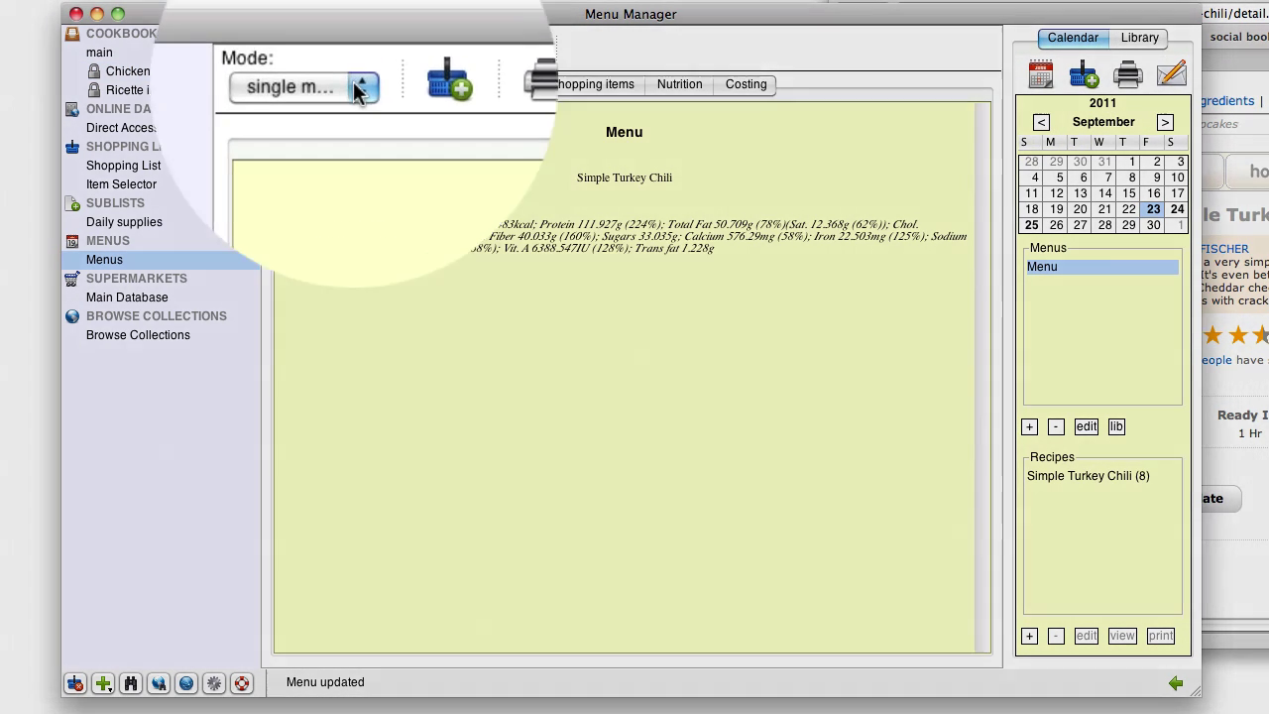
pyautogui.click(362, 47)
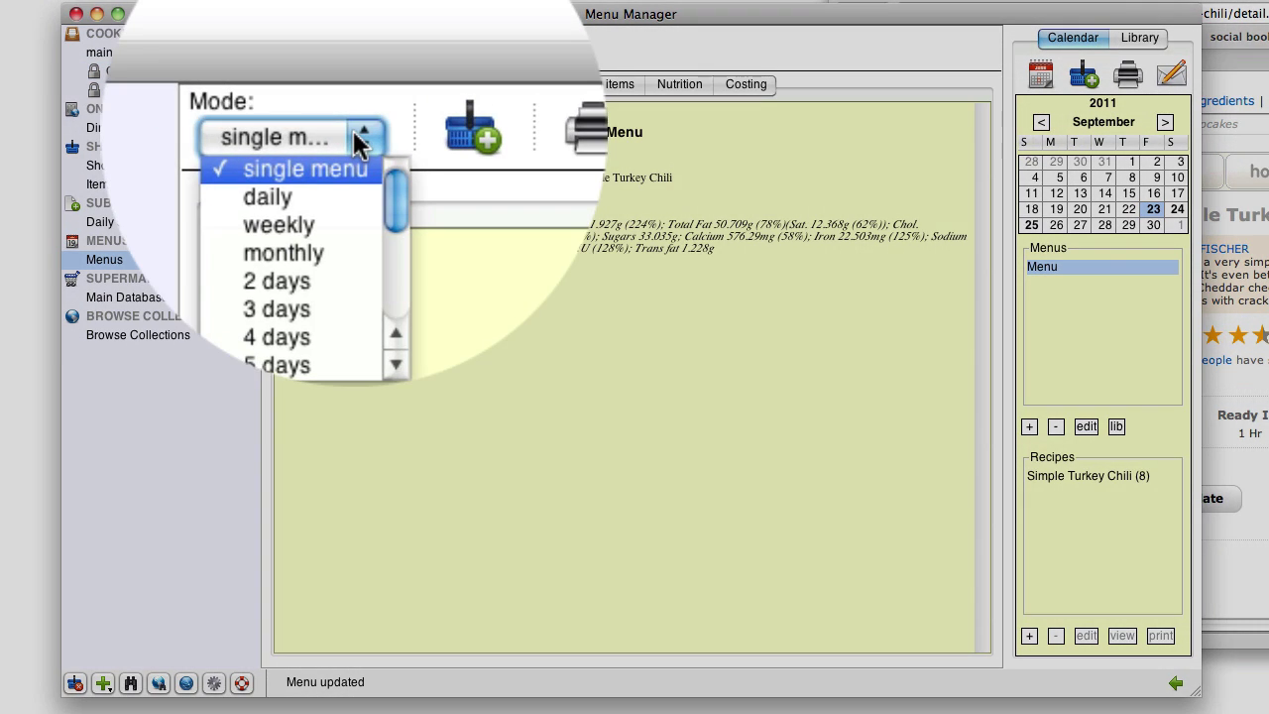
pyautogui.click(317, 145)
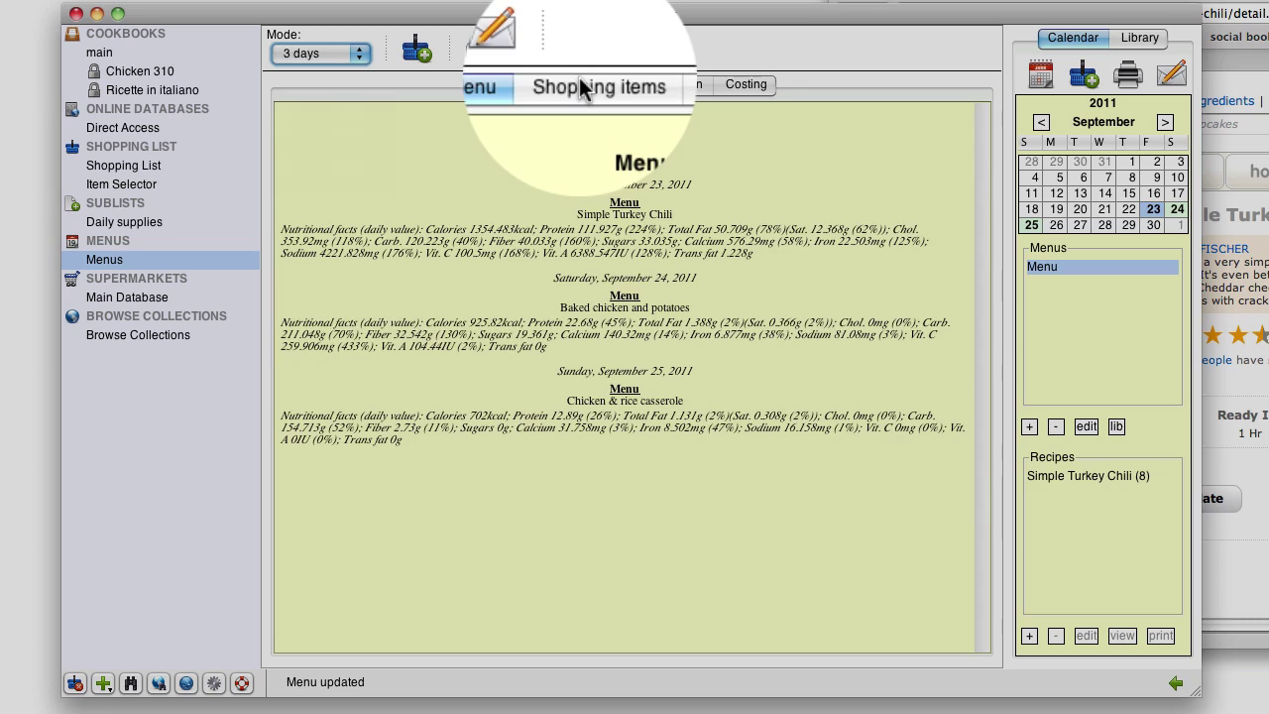
# Review the three-day menu's shopping items, nutrition and costing, expanding the Simple Turkey Chili details
pyautogui.click(583, 87)
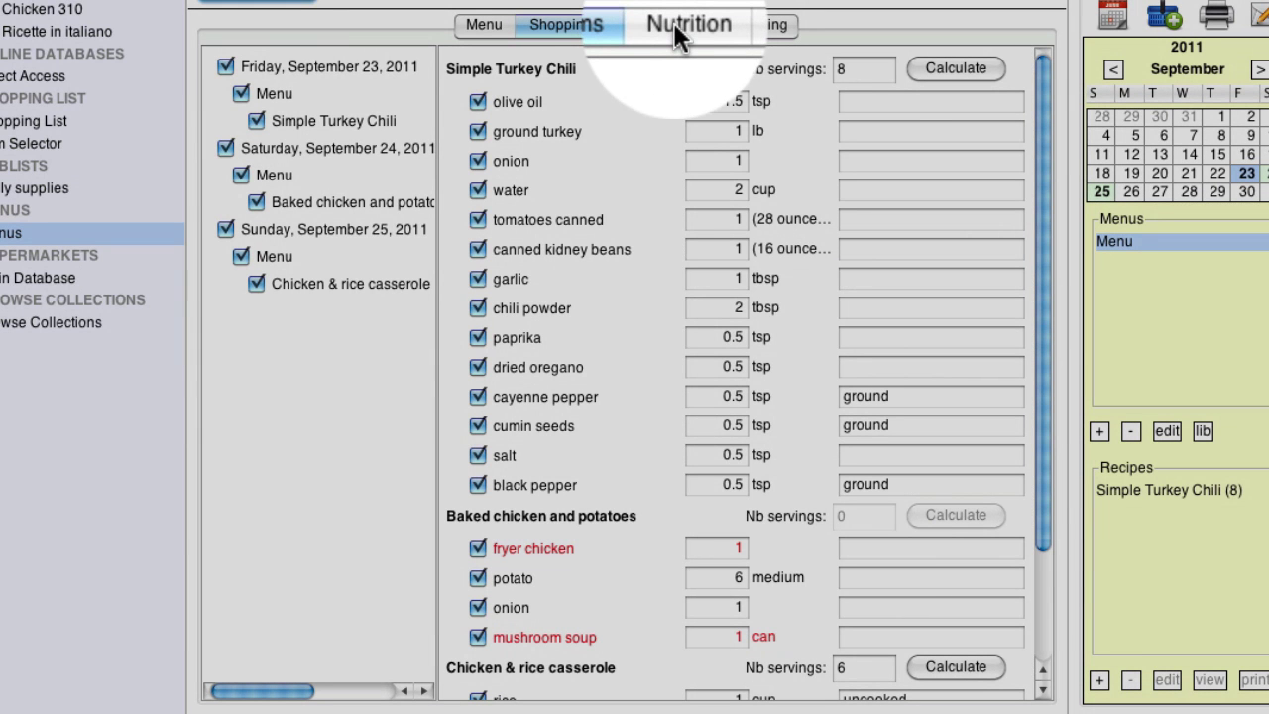
pyautogui.click(673, 23)
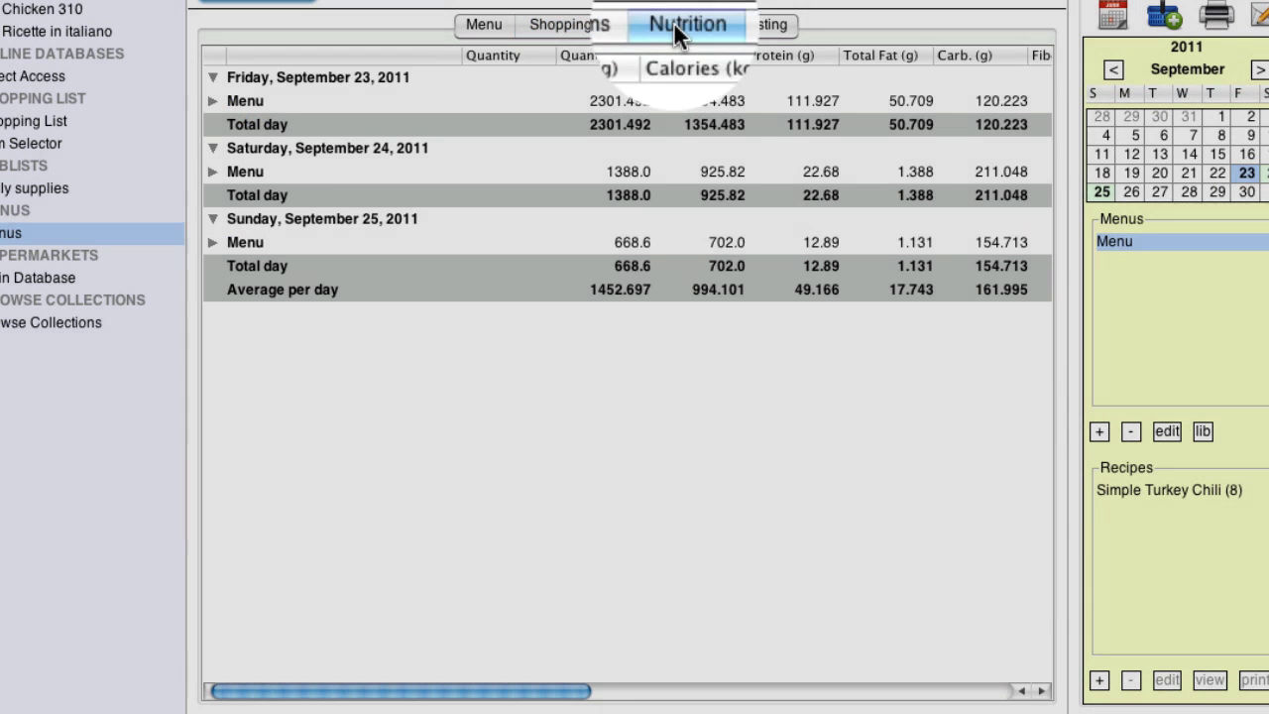
pyautogui.click(212, 101)
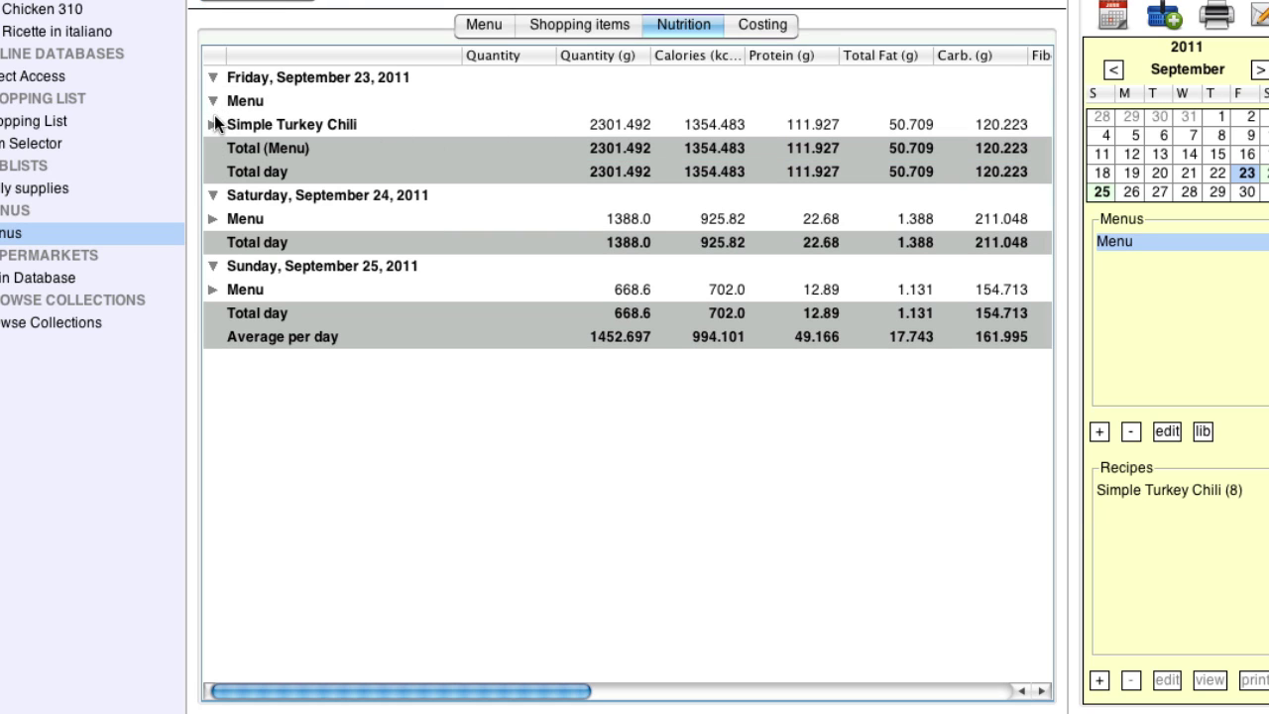
pyautogui.click(212, 124)
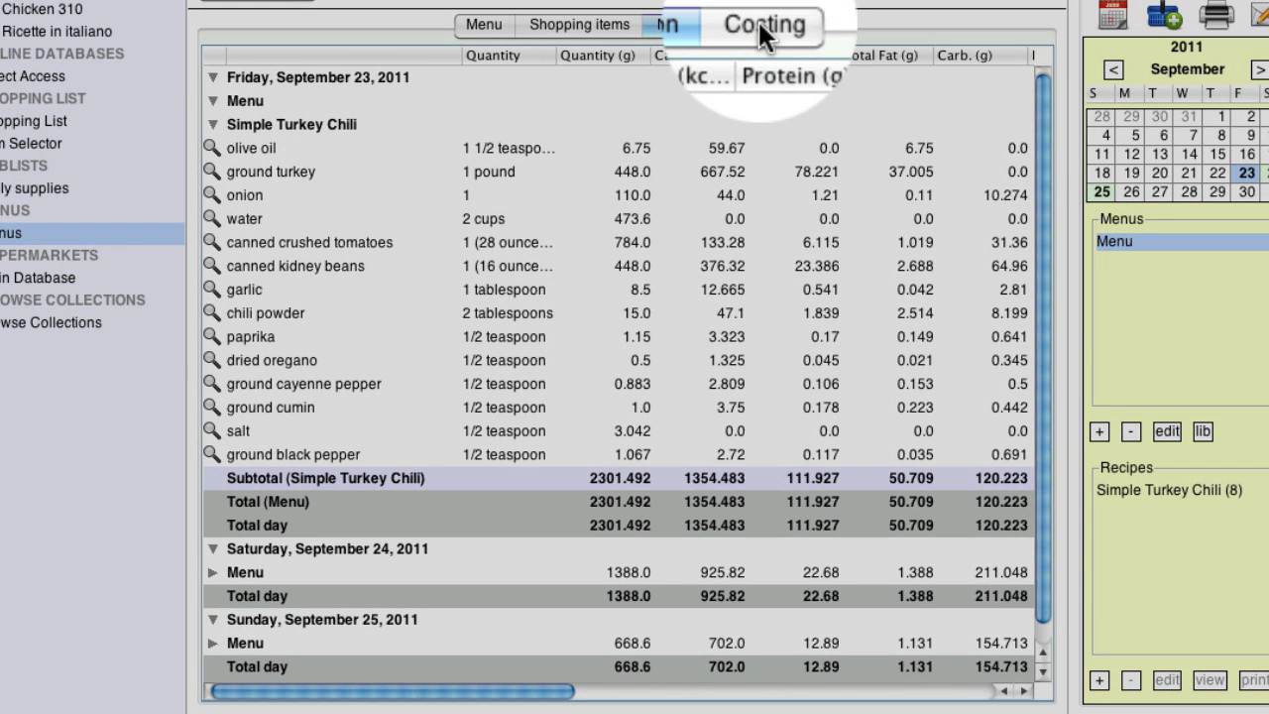
pyautogui.click(760, 27)
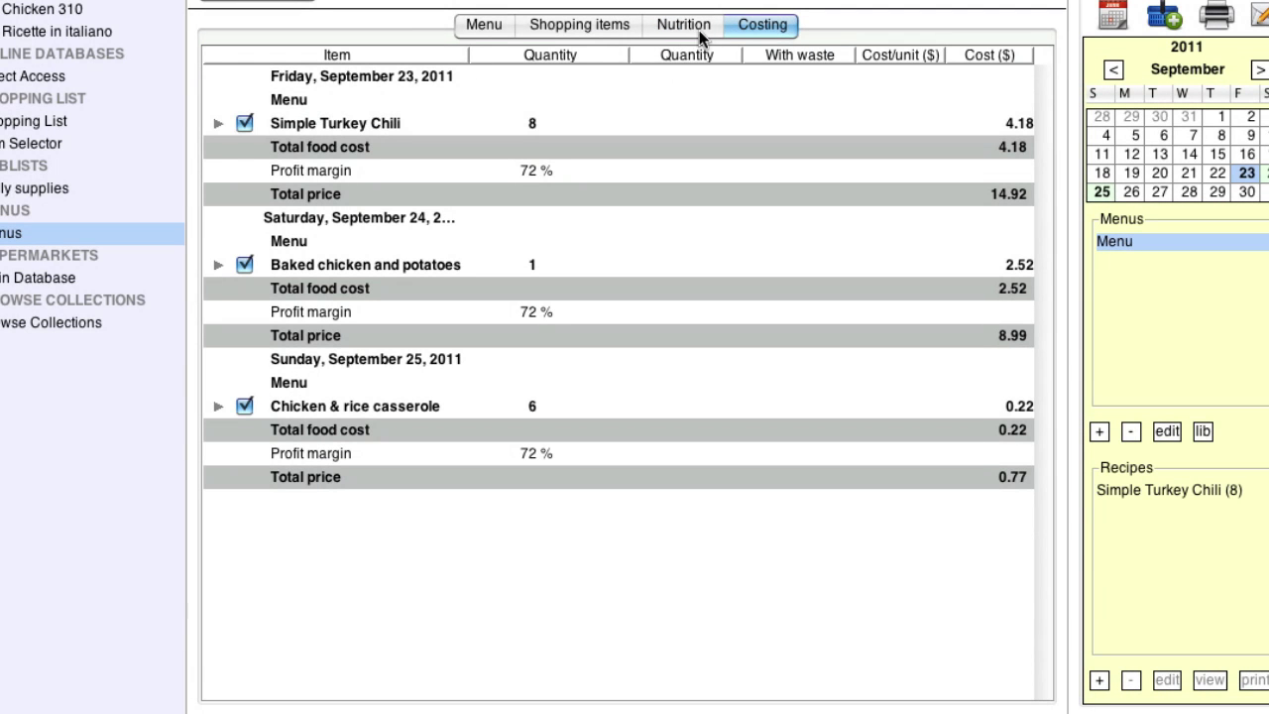
pyautogui.click(217, 123)
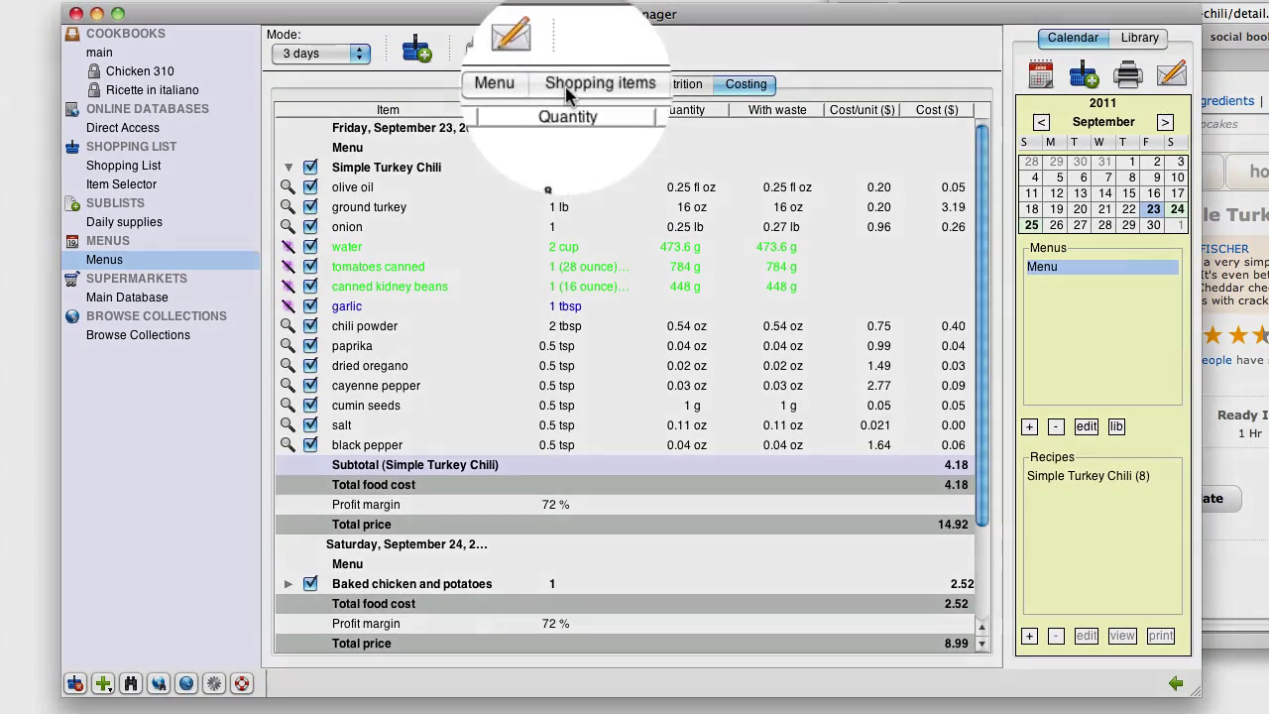
# Add the shopping items of the three-day menu to the shopping list and open that list
pyautogui.click(565, 86)
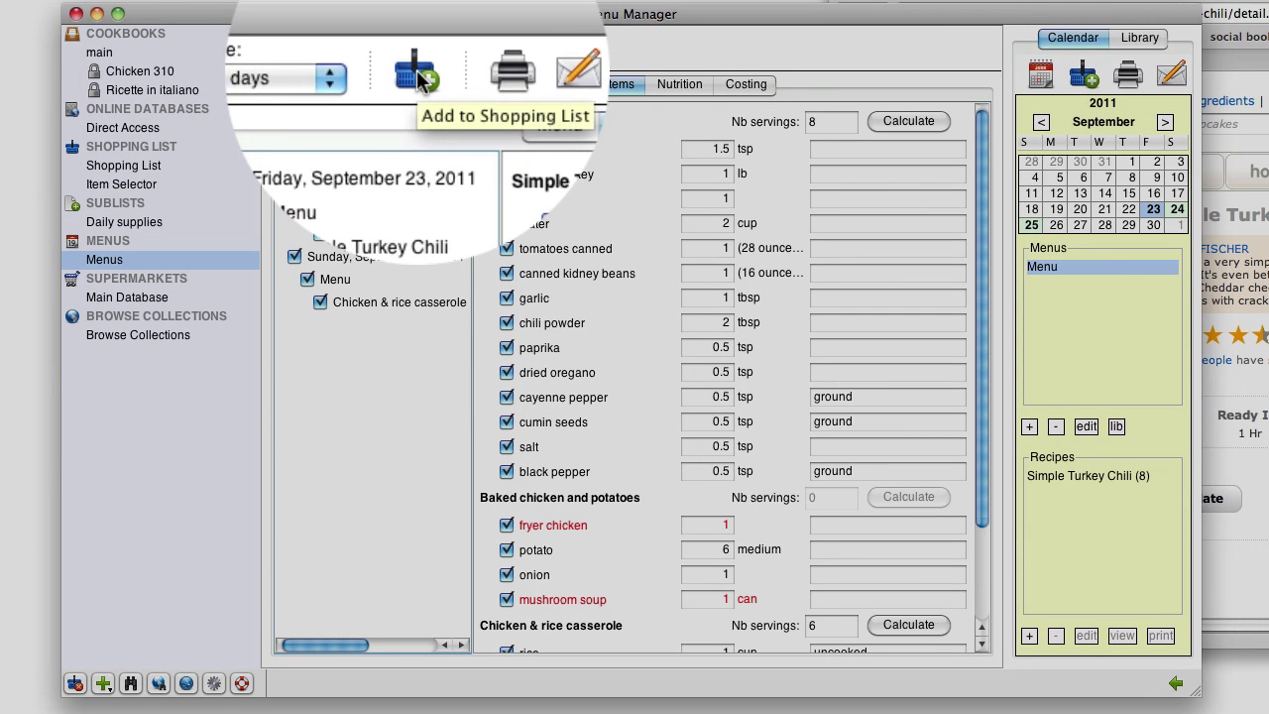
pyautogui.click(417, 51)
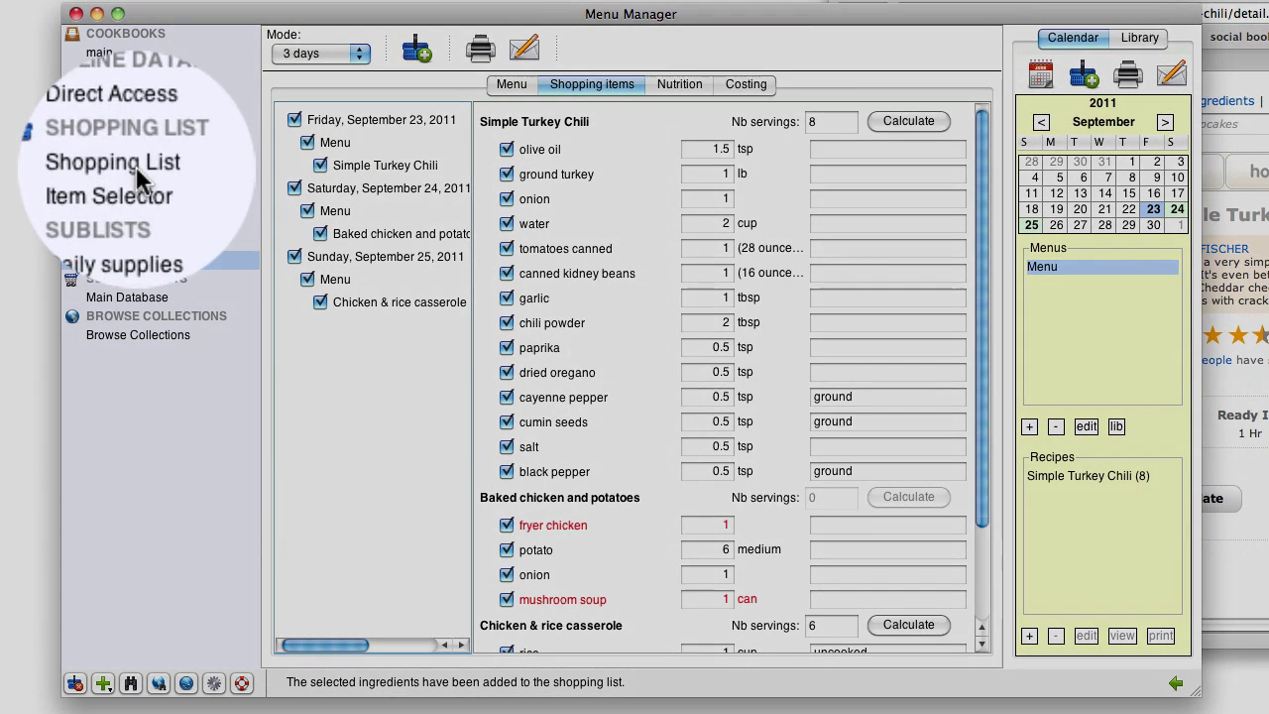
pyautogui.click(137, 168)
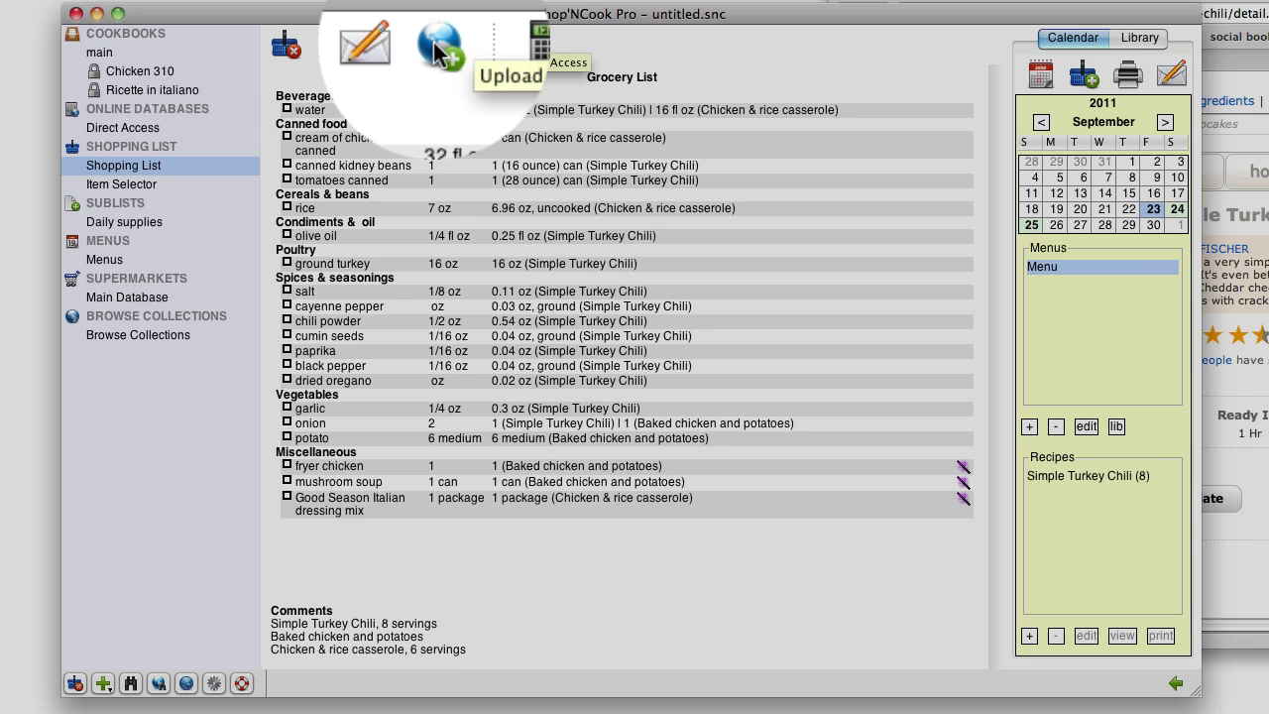
# Upload the grocery list online, and refresh the shopping lists in the phone app on the iPhone simulator
pyautogui.click(436, 50)
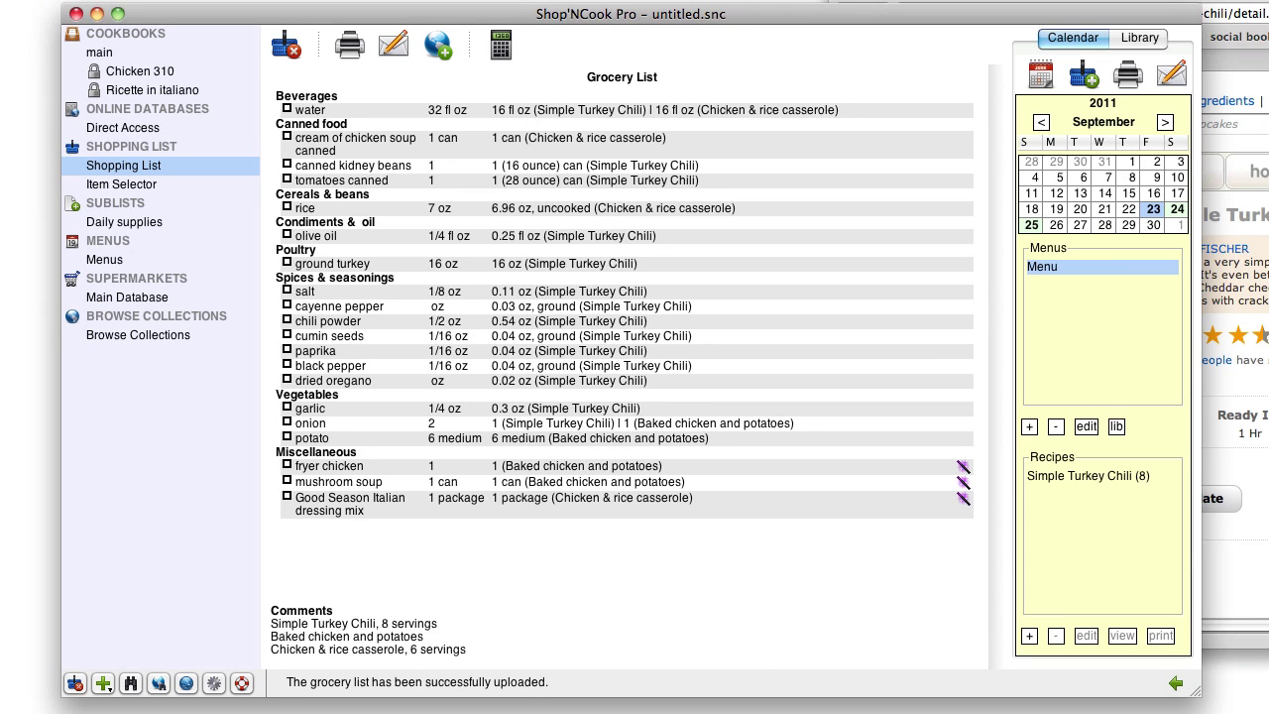
pyautogui.press('super+Tab')
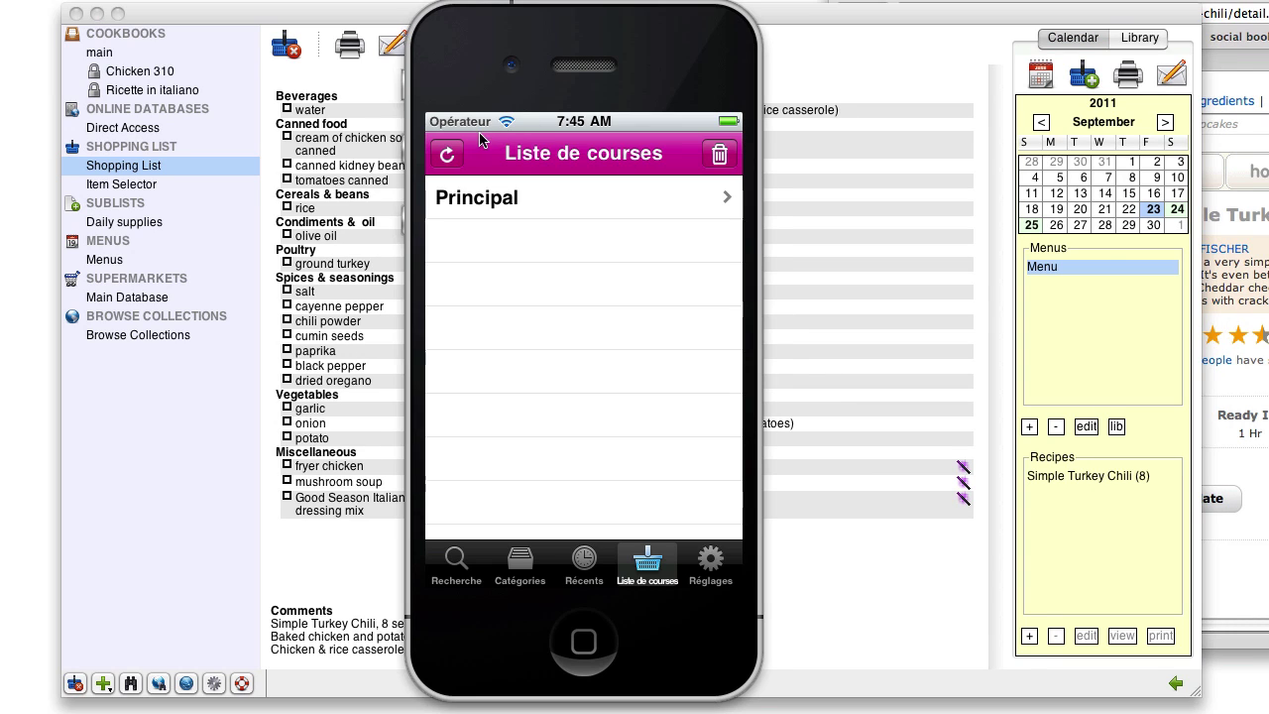
pyautogui.click(447, 156)
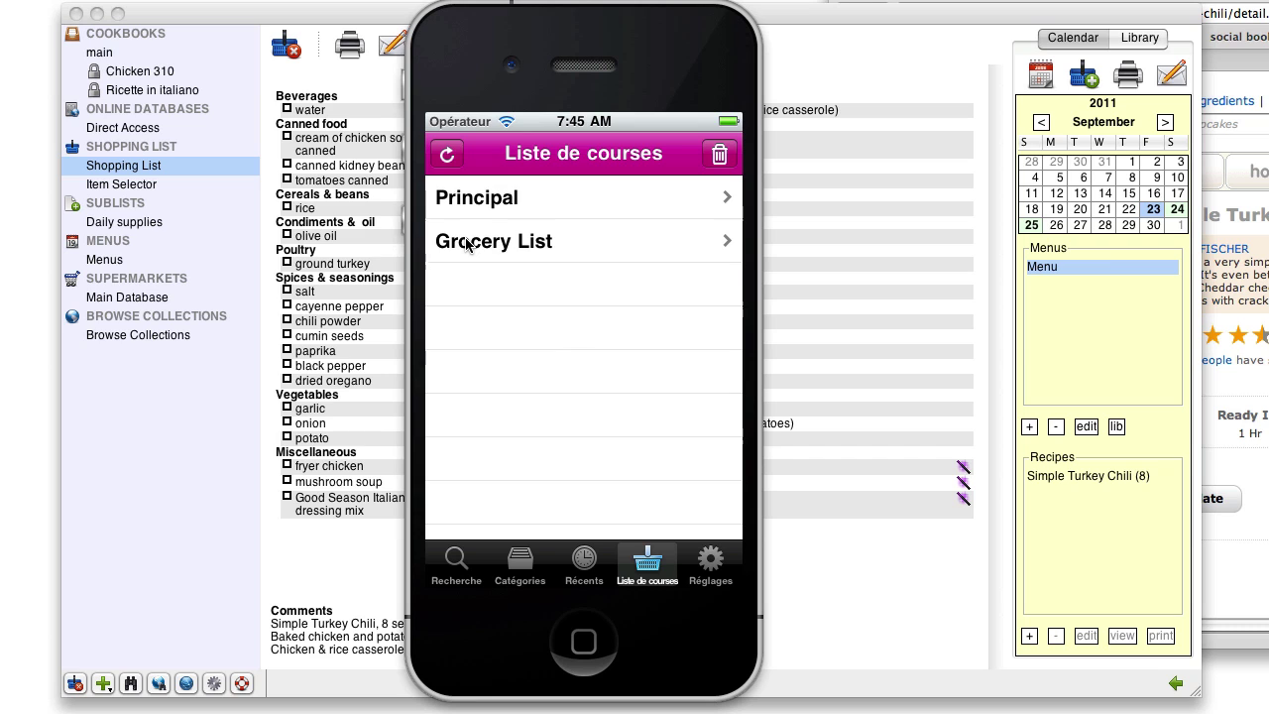
# Open the Grocery List on the phone and review its items, including the details of canned kidney beans
pyautogui.click(467, 245)
pyautogui.moveTo(542, 357); pyautogui.dragTo(535, 264)
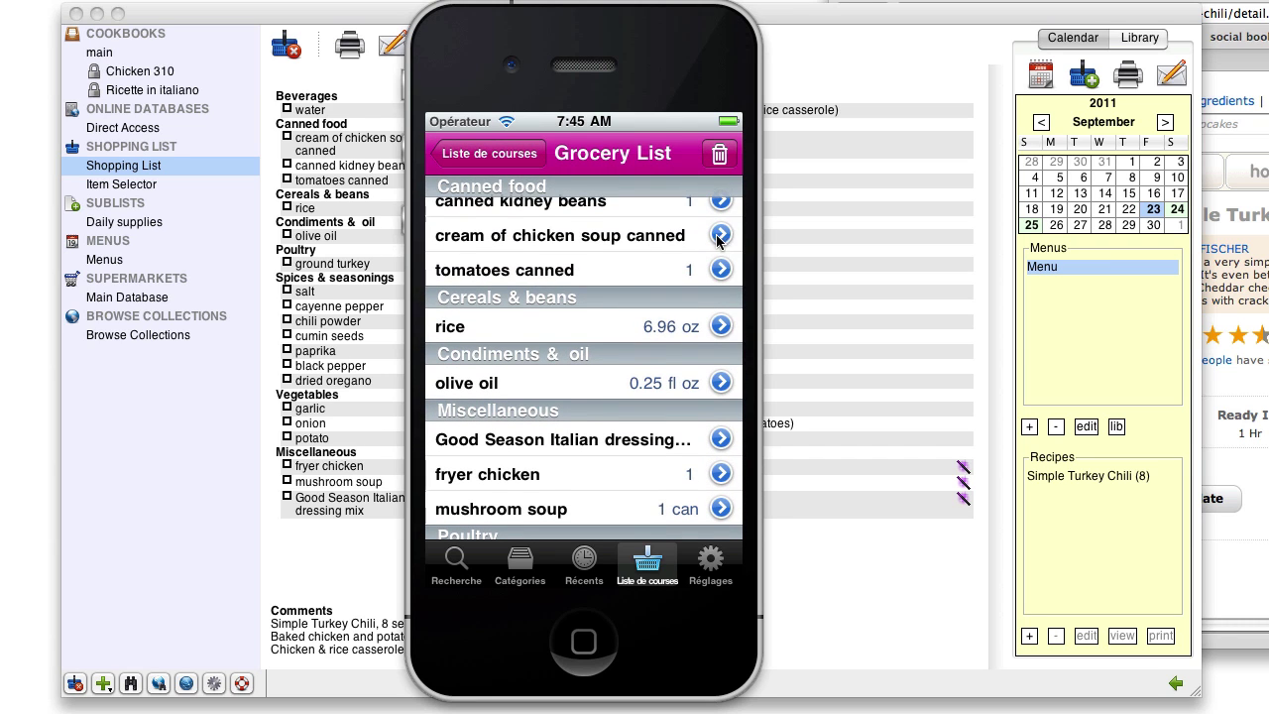
pyautogui.click(722, 204)
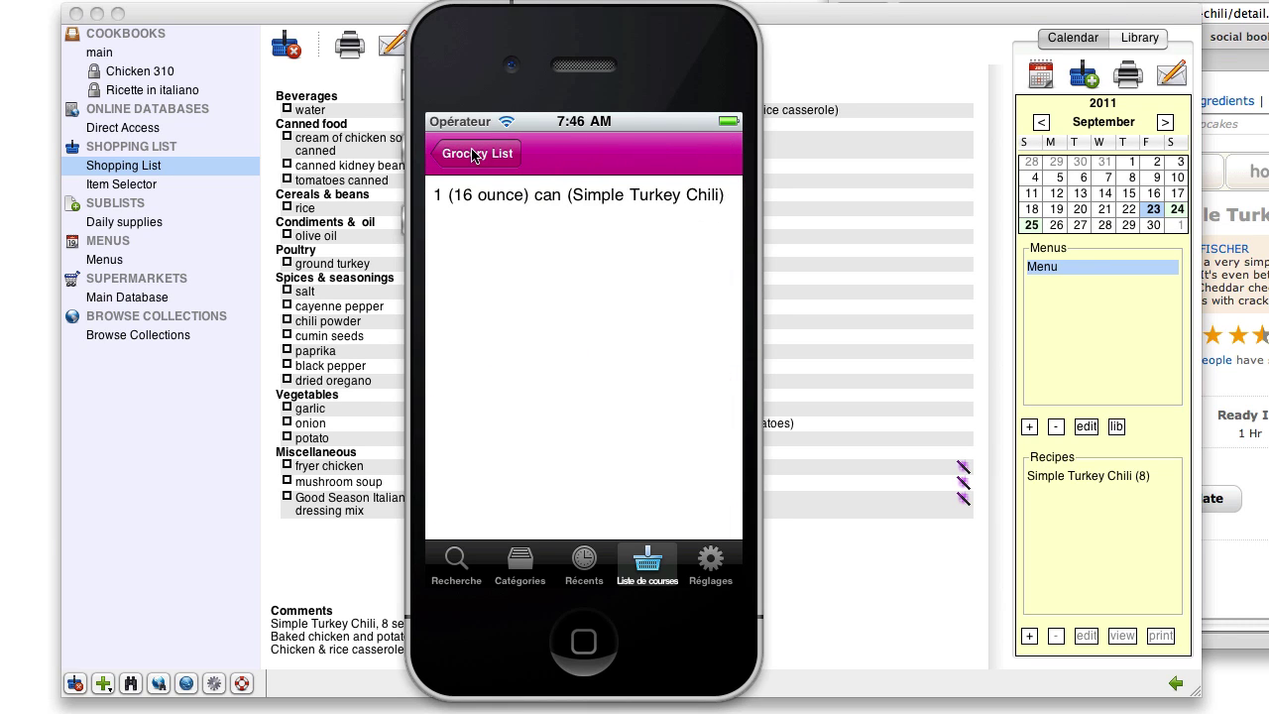
pyautogui.click(474, 153)
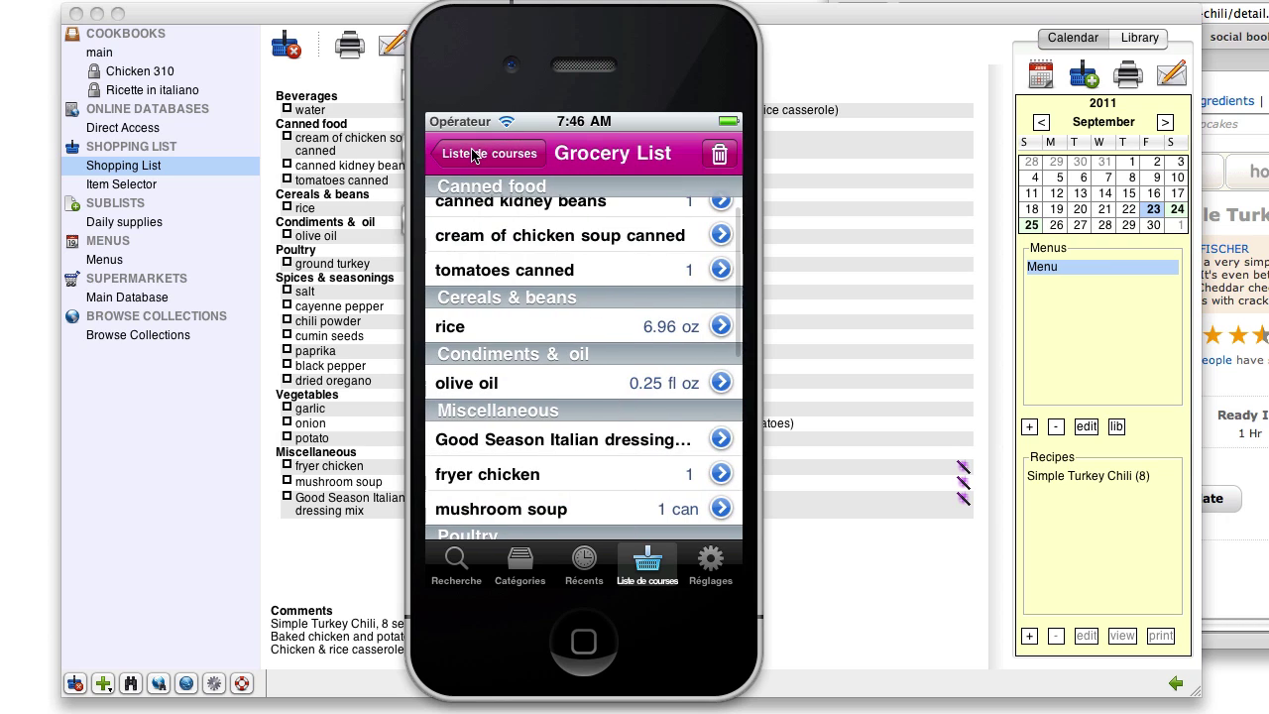
pyautogui.moveTo(483, 188); pyautogui.dragTo(497, 474)
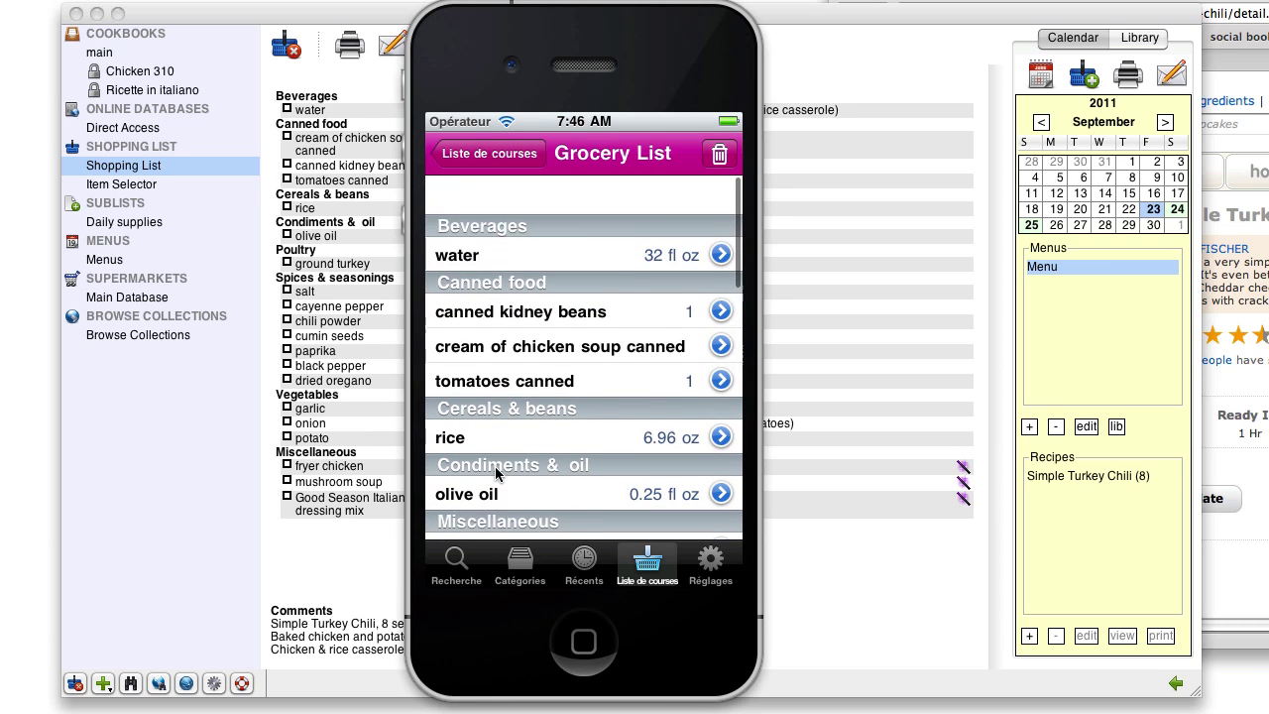